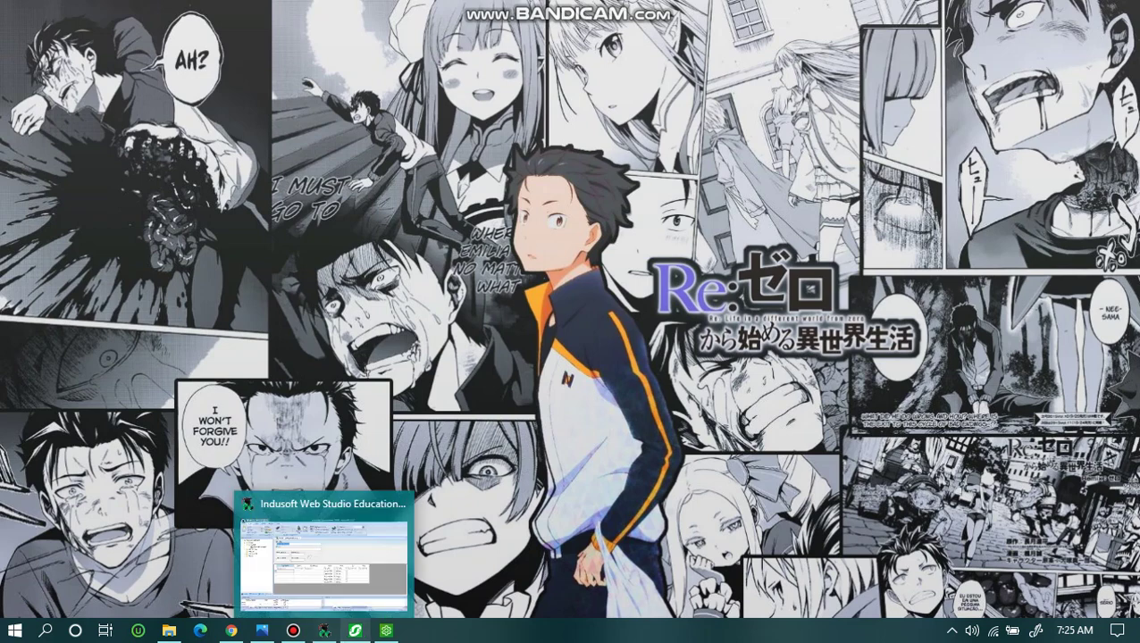
Switch to SoMachine Configuration Manager and review the list of installed SoMachine 4.3 components and controllers
mouse_move(354, 631)
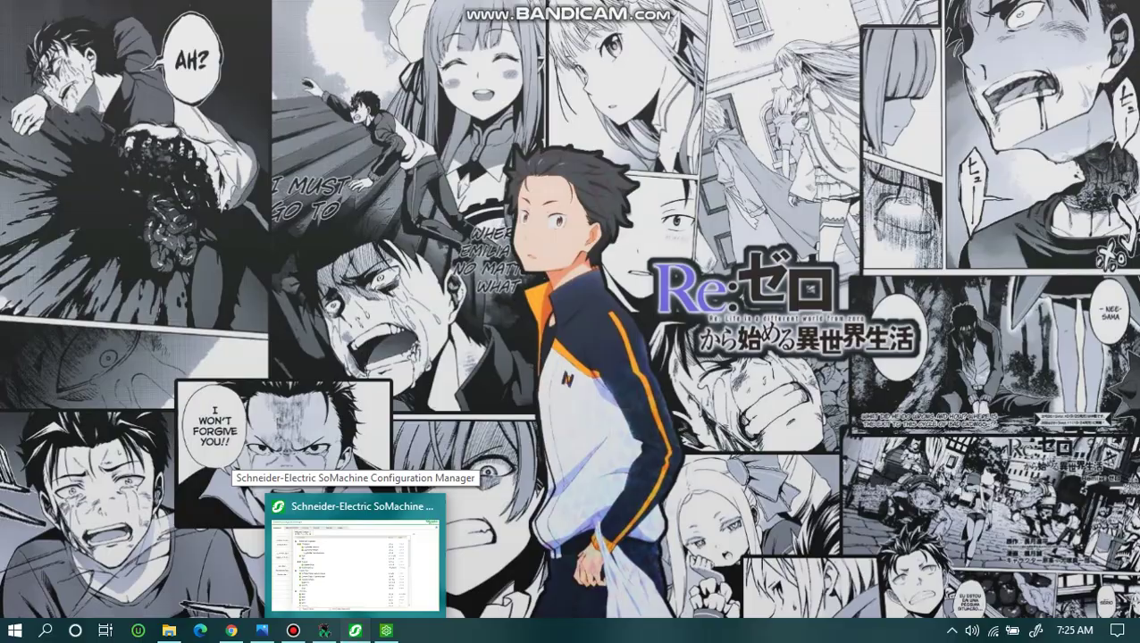
click(362, 631)
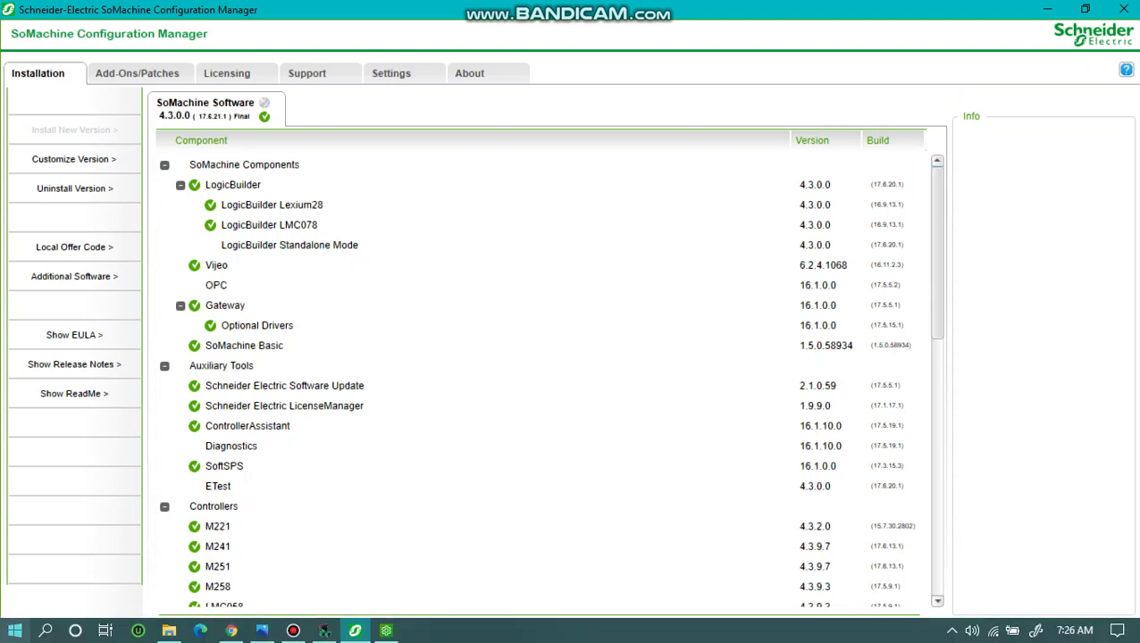
mouse_move(386, 631)
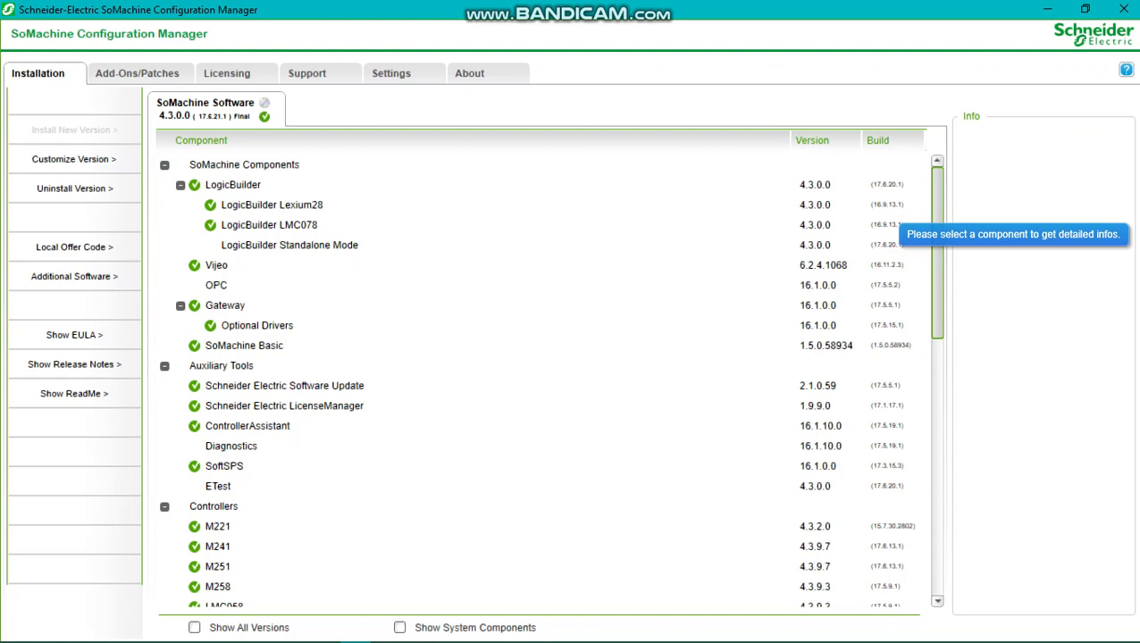
scroll(545, 382, down, 1)
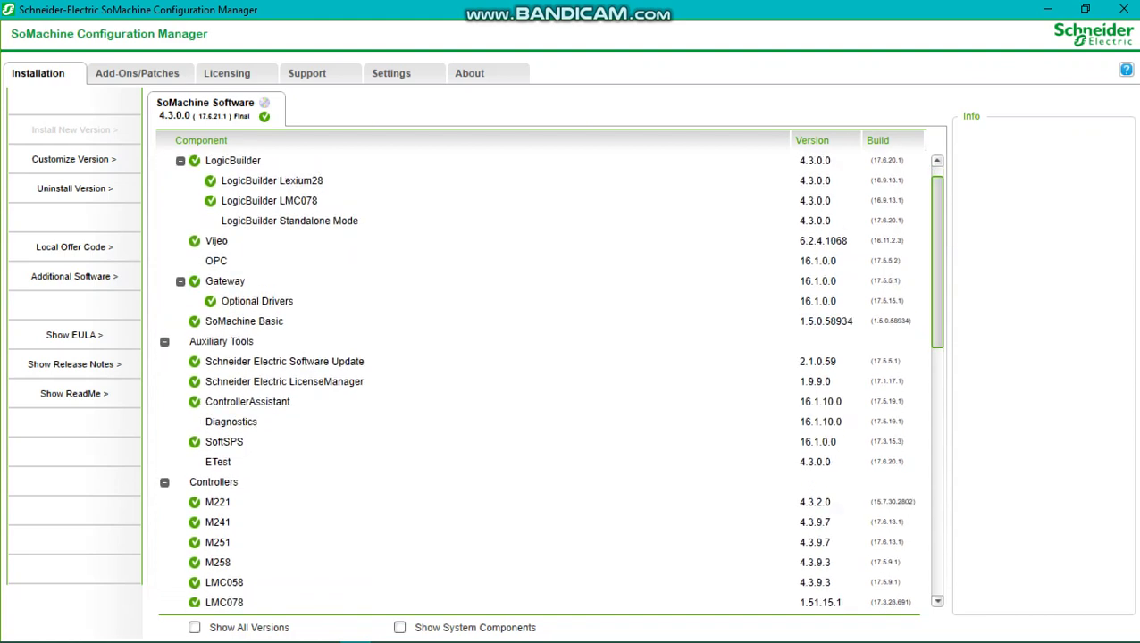
scroll(545, 382, up, 1)
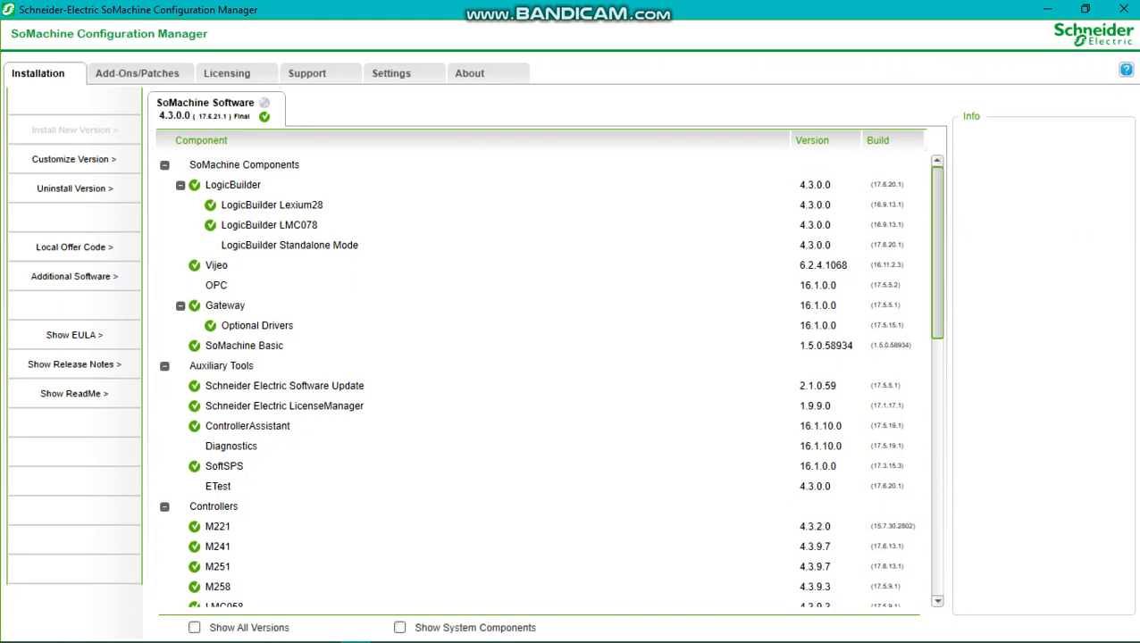
mouse_move(938, 253)
mouse_down()
mouse_move(938, 510)
mouse_move(937, 250)
mouse_up()
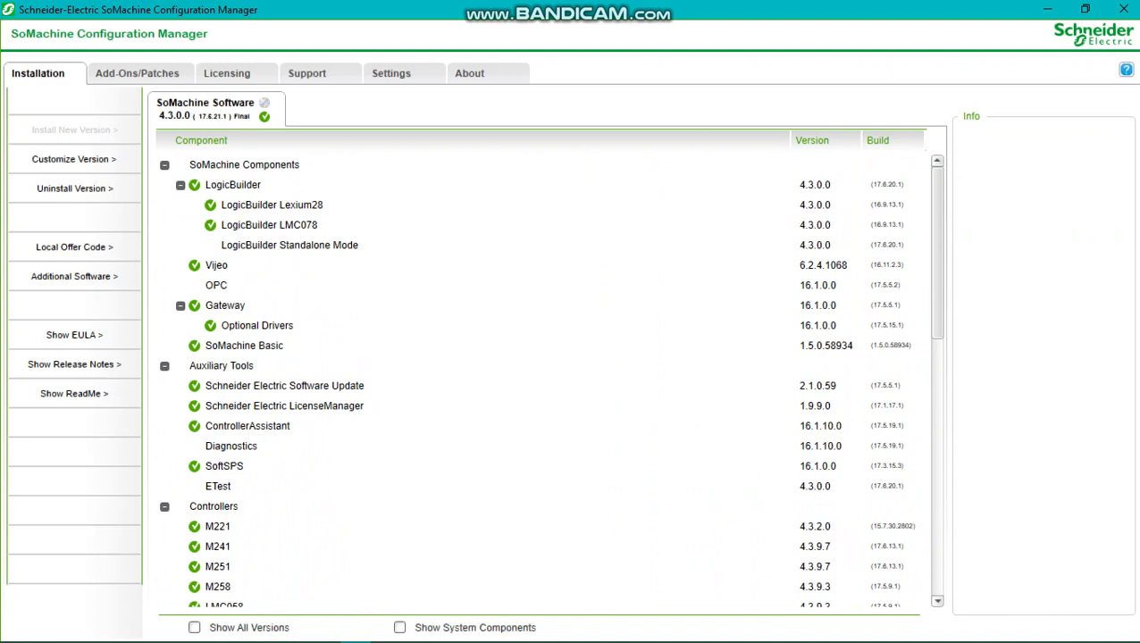
scroll(549, 381, down, 12)
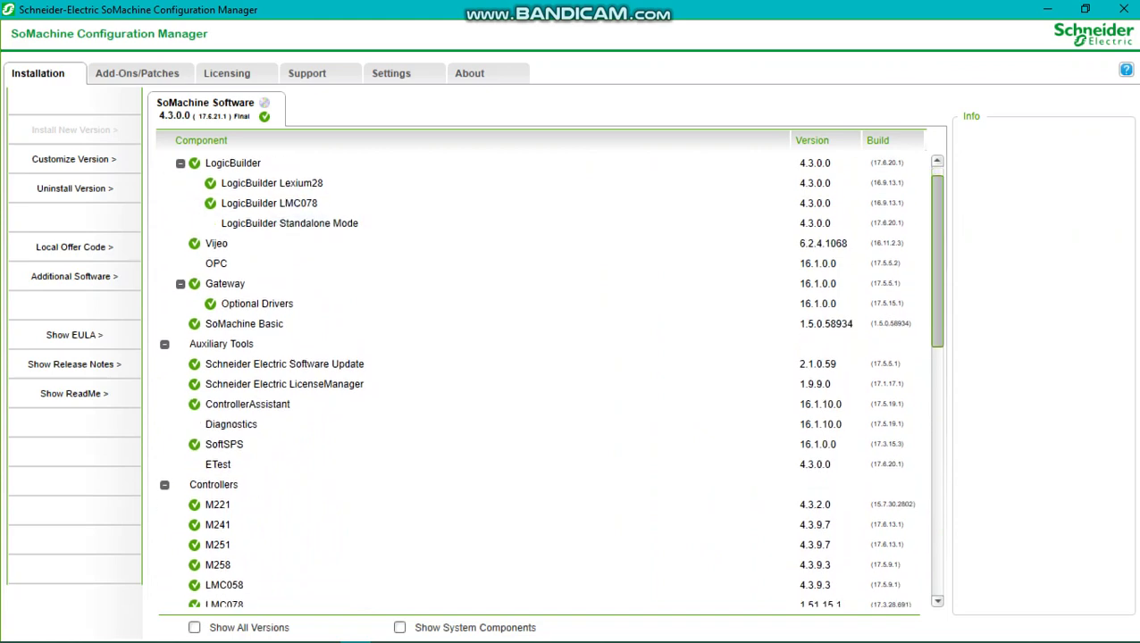
scroll(550, 381, up, 12)
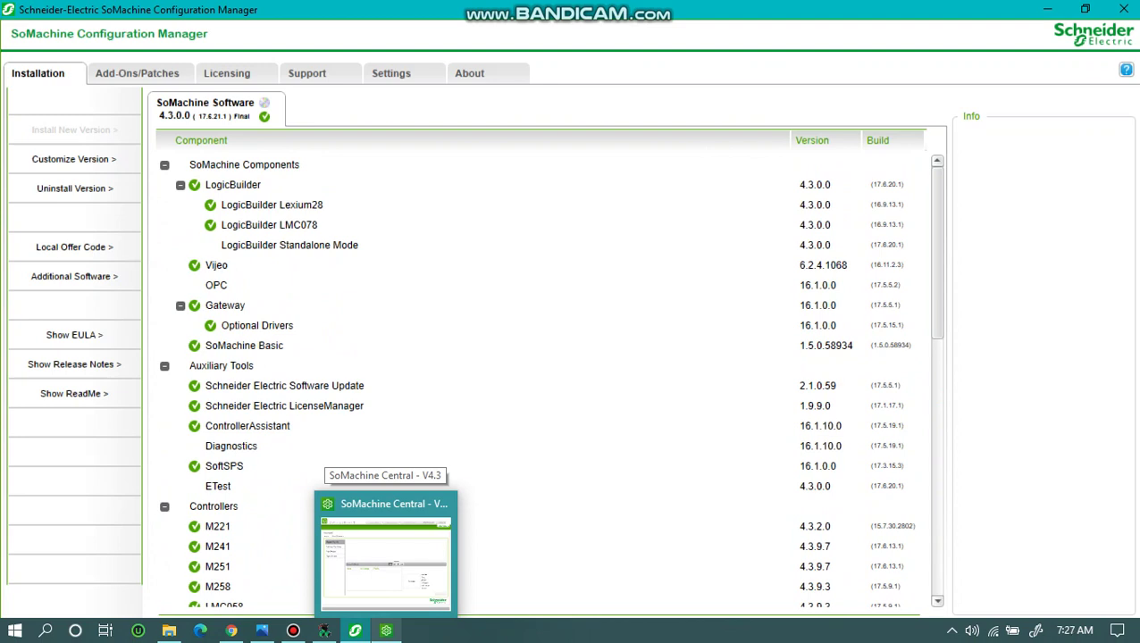
Switch to SoMachine Central and start a new project using the Assistant
click(386, 545)
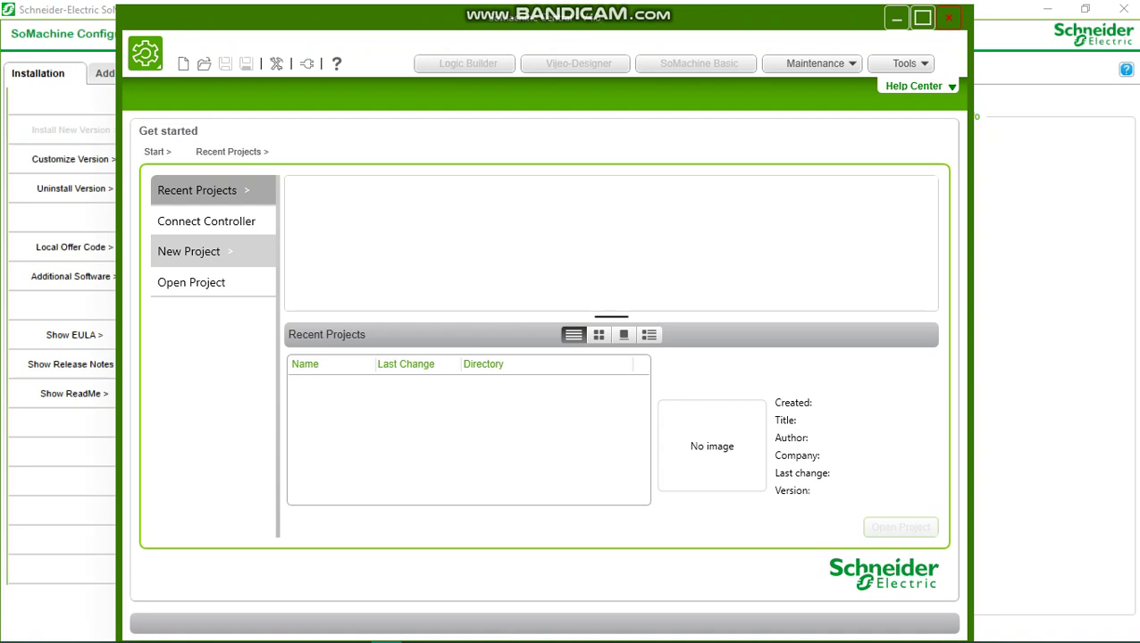
click(188, 251)
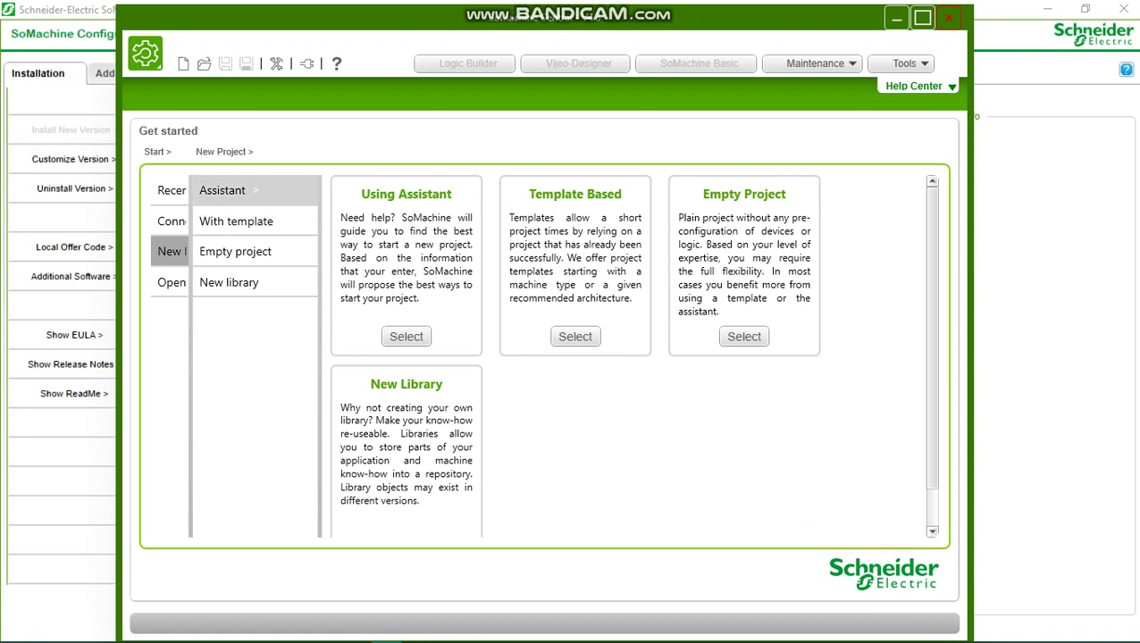
click(223, 190)
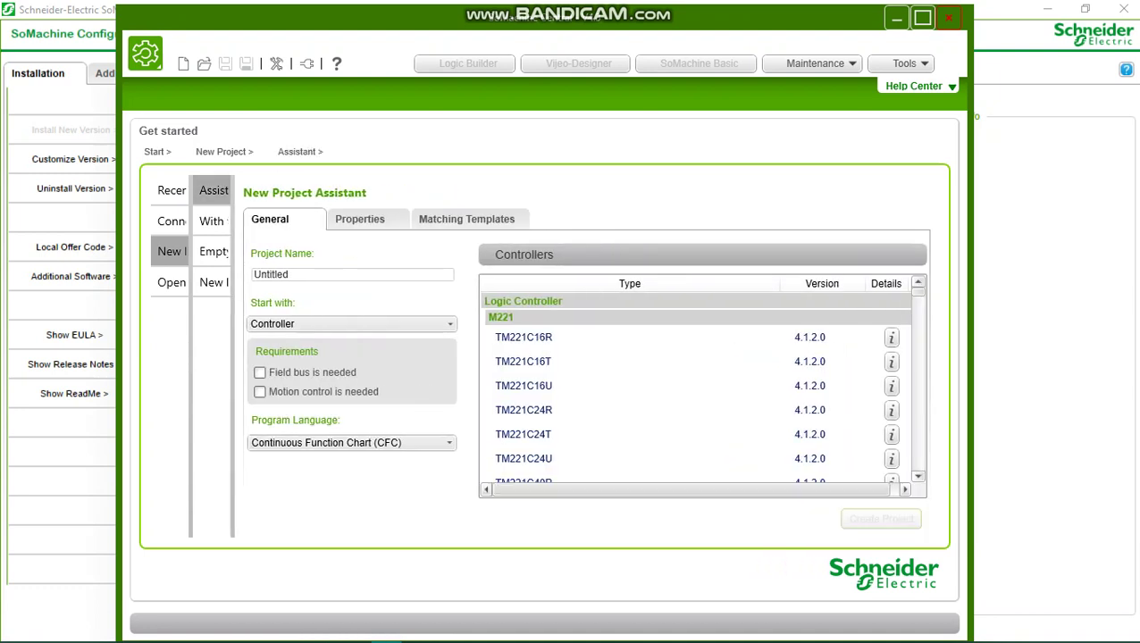
Name the new project WW2PLC and set its program language to Structured Text (ST)
click(289, 275)
key(BackSpace)
key(BackSpace)
key(BackSpace)
key(BackSpace)
key(BackSpace)
key(BackSpace)
key(BackSpace)
key(BackSpace)
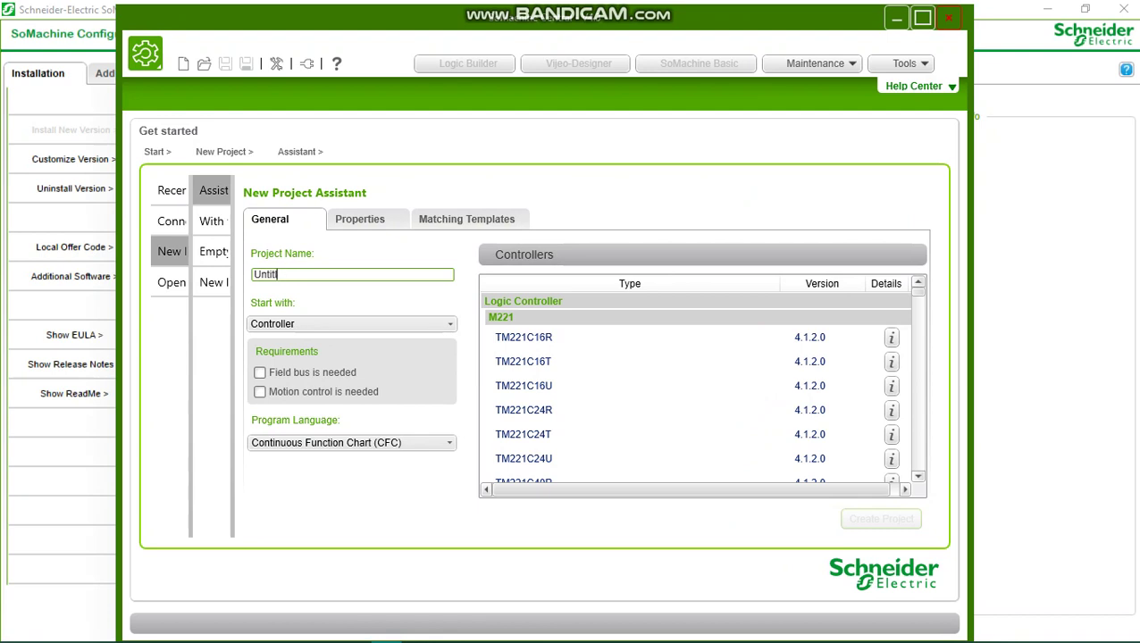
text(WW2PLC)
click(352, 442)
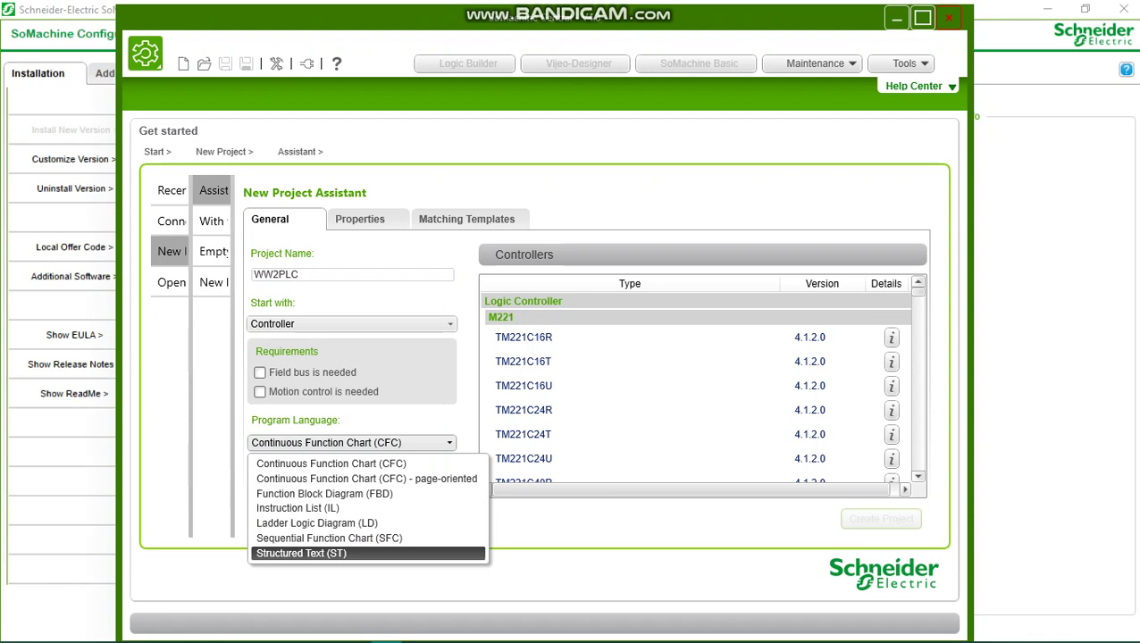
key(Return)
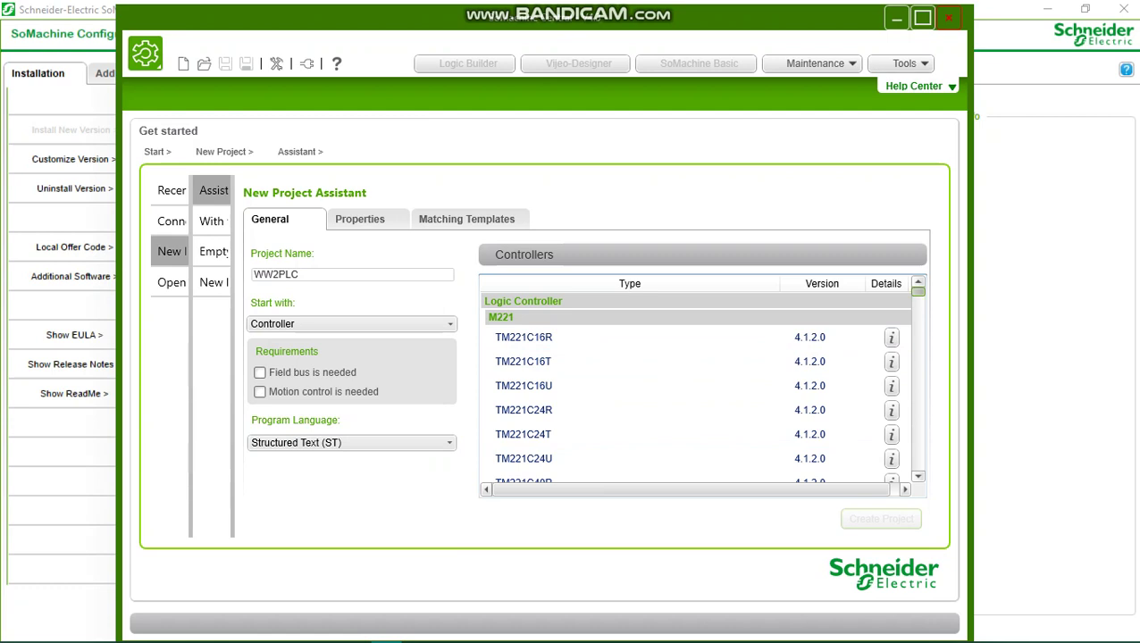
Choose the TM241CE40R logic controller and create the project
drag(917, 291, 917, 328)
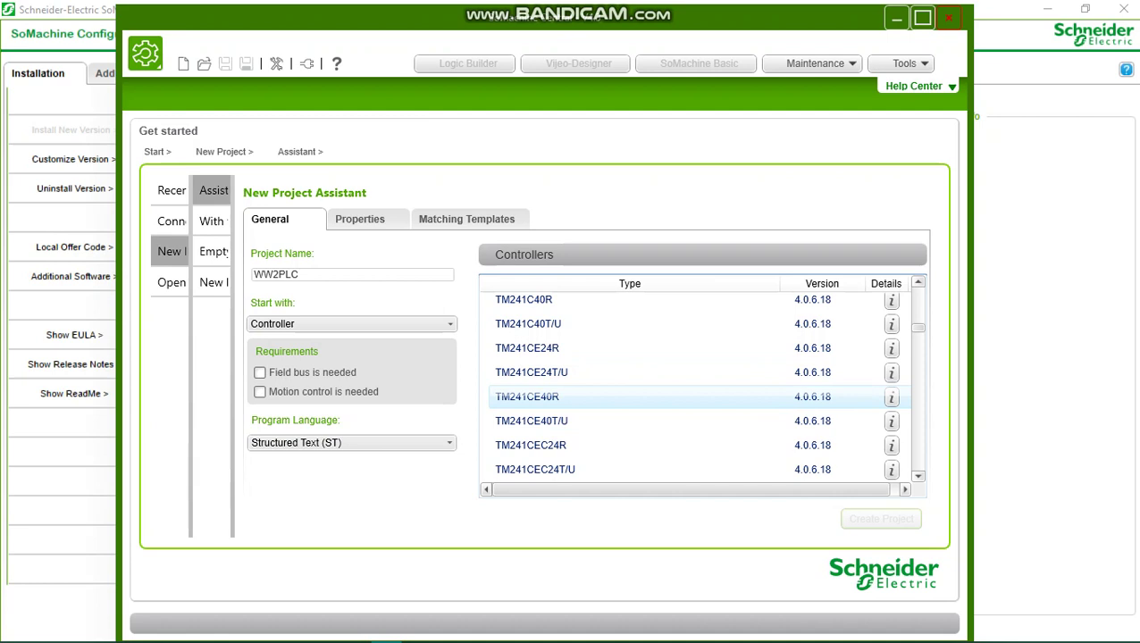
click(527, 397)
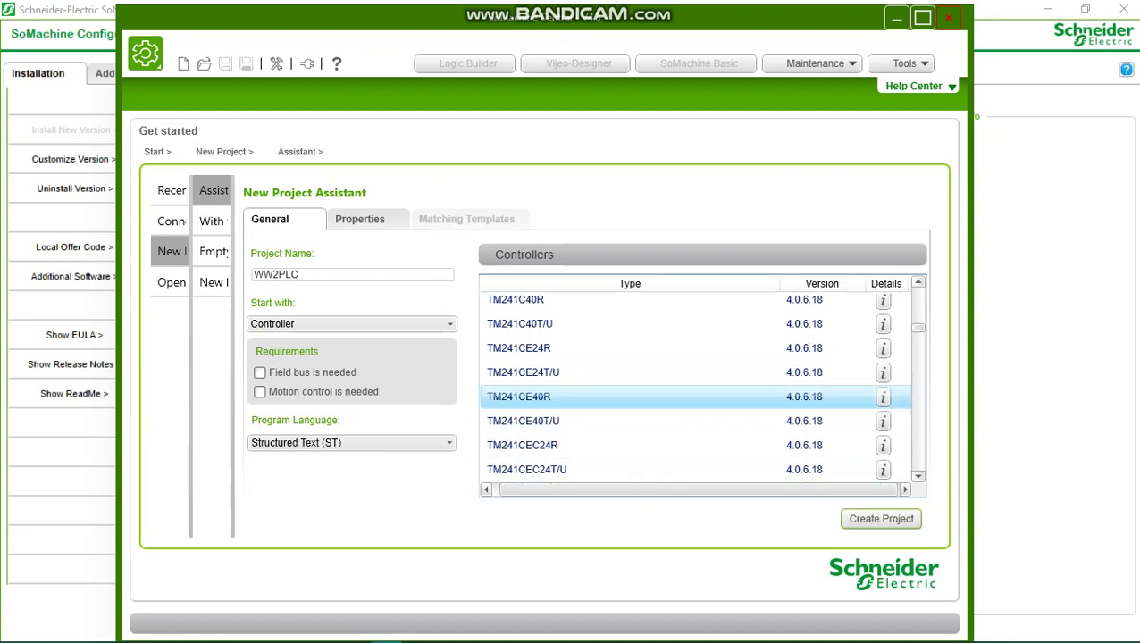
key(Return)
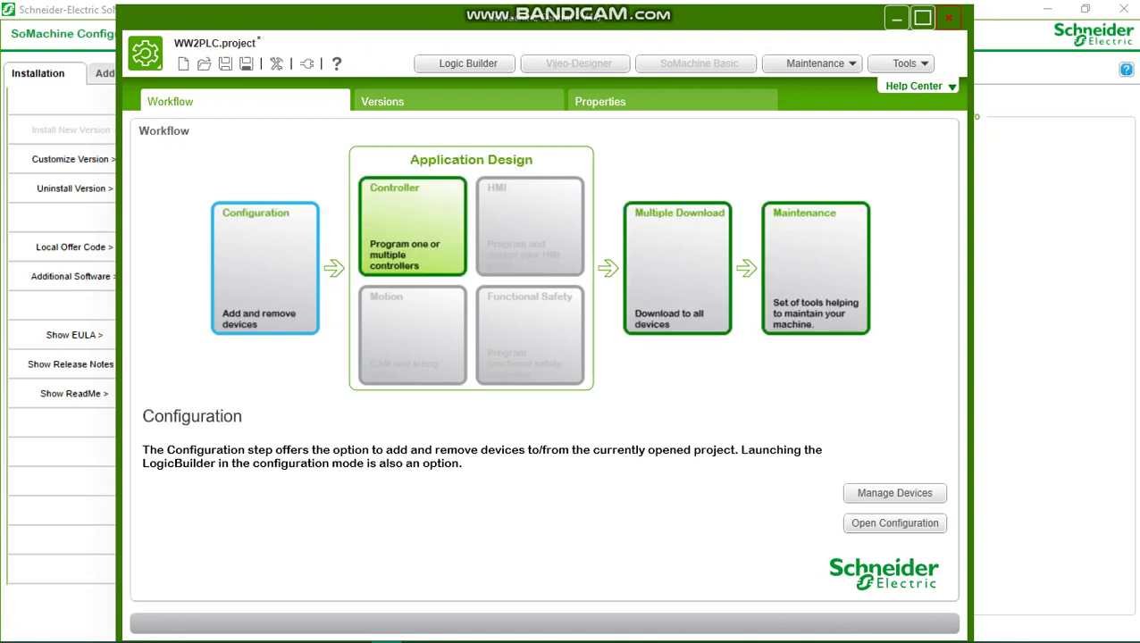
Open the controller programming environment from the project workflow and display the configuration of the controller's Ethernet_1 network
click(412, 226)
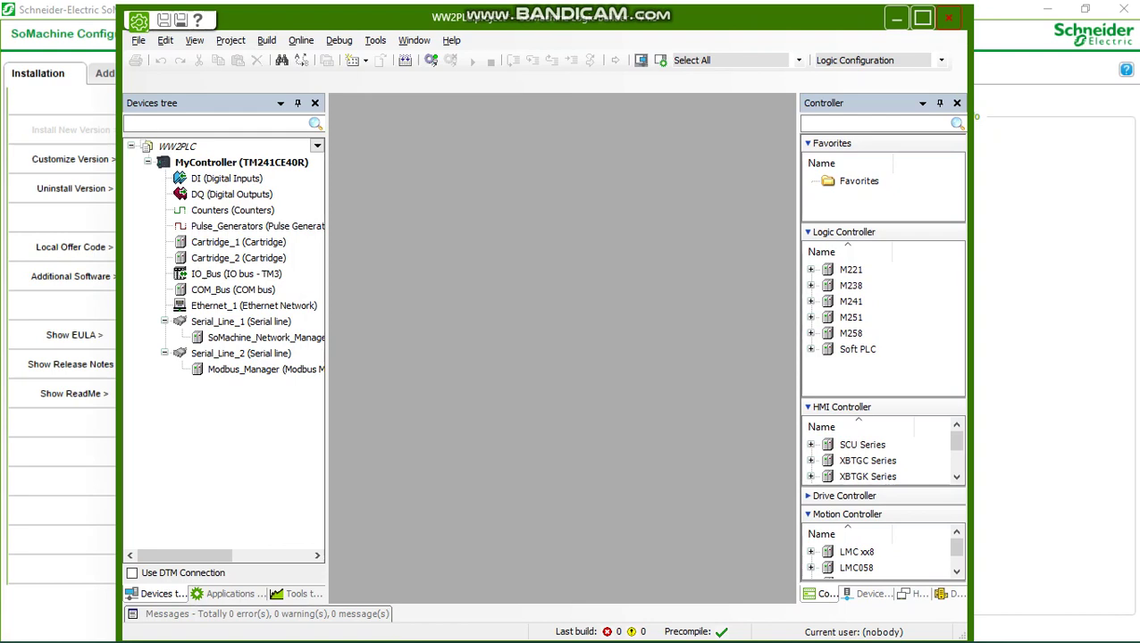
click(294, 306)
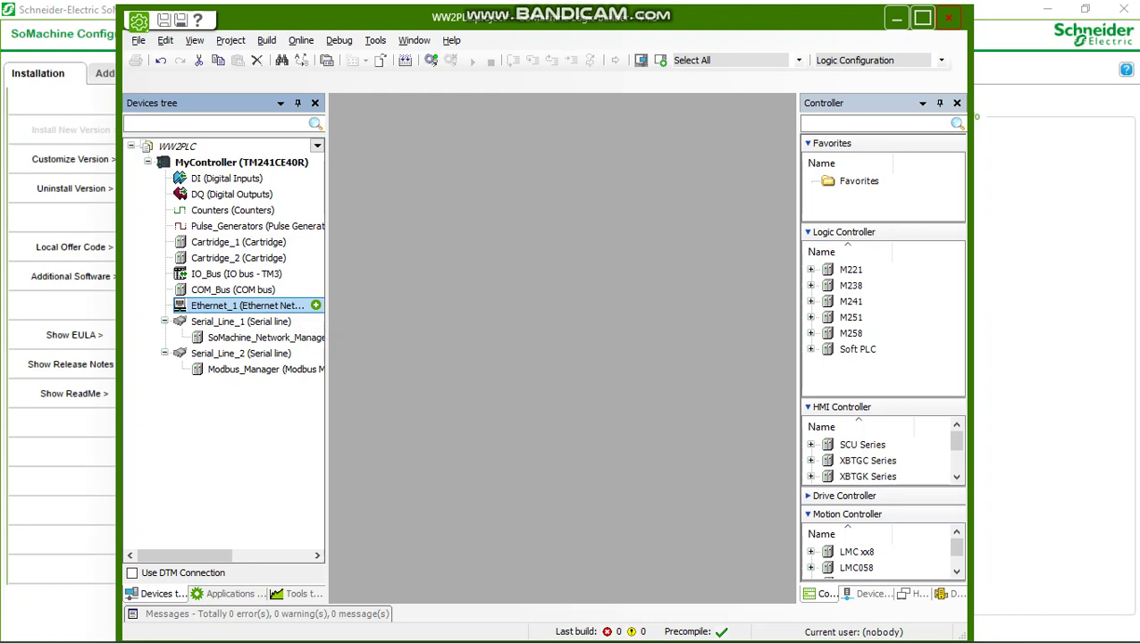
double_click(259, 305)
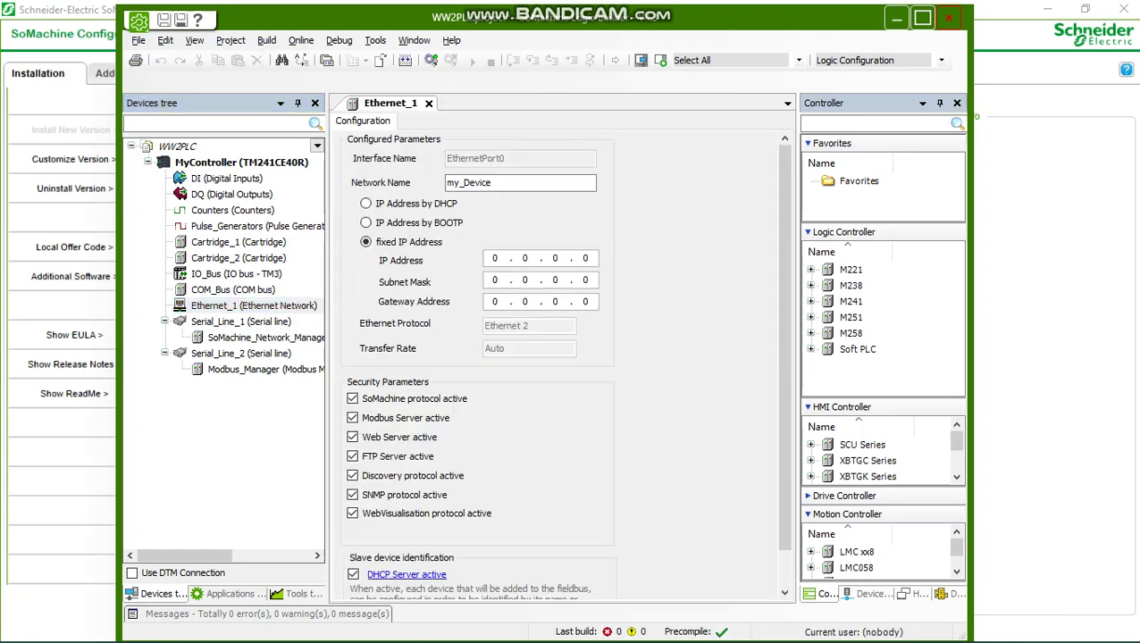
Set the Ethernet port's fixed IP address to 192.168.1.123 and its subnet mask to 255.255.0.0
click(498, 258)
key(BackSpace)
text(192 . 168 . )
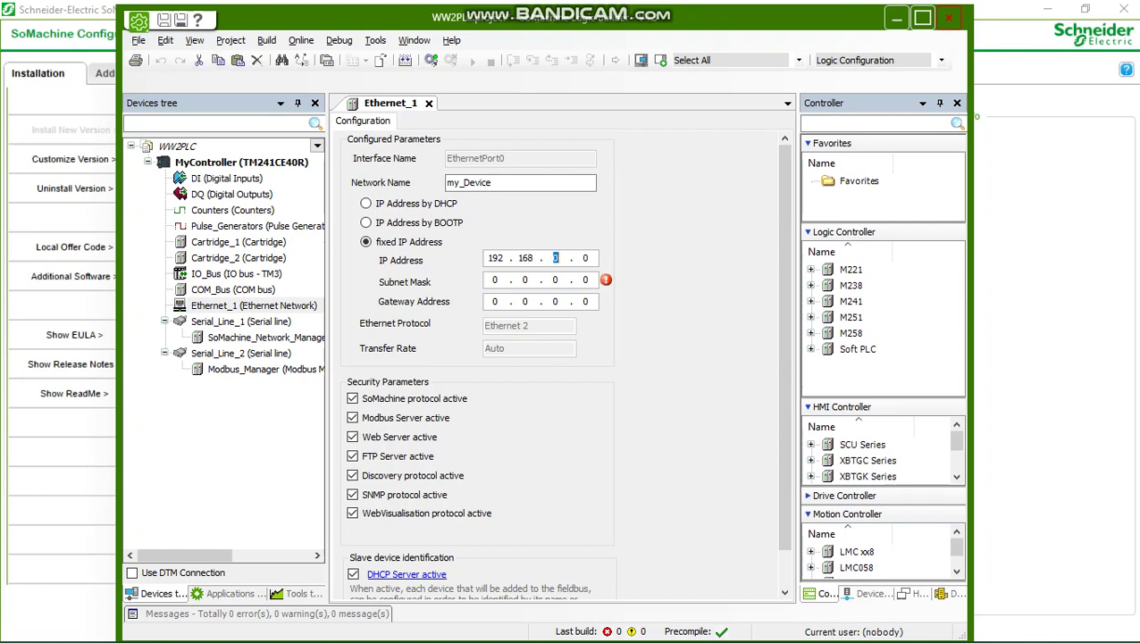
text(1 . 123)
click(494, 279)
text(255 . 255)
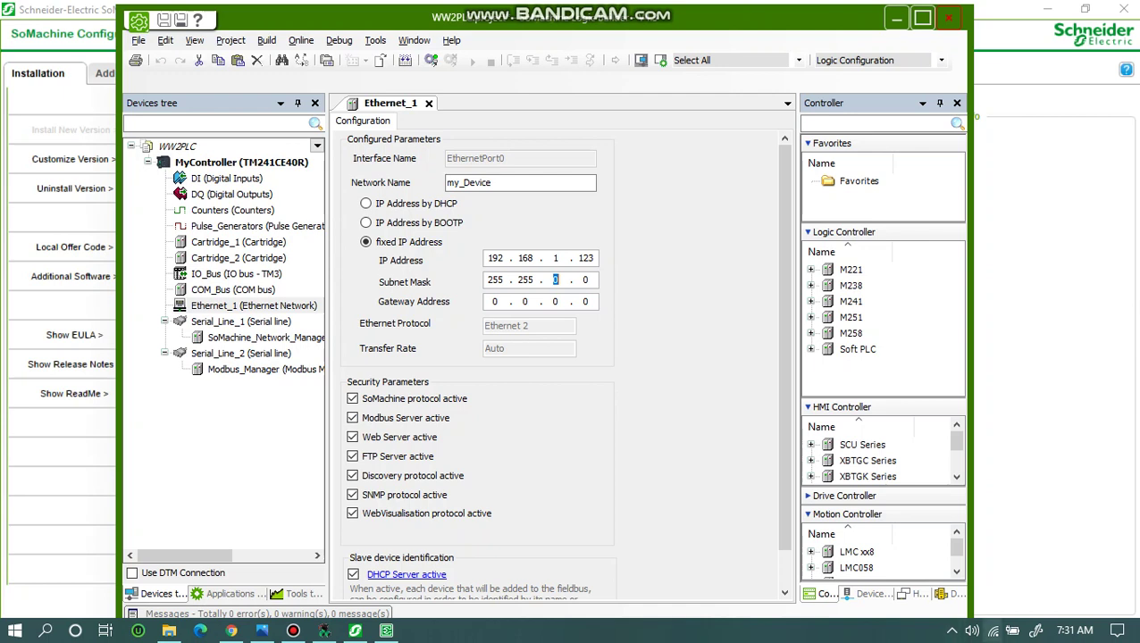
Examine the TCP/IPv4 properties of the computer's Ethernet adapter in the Windows network settings, and return to the controller's Ethernet configuration
right_click(988, 631)
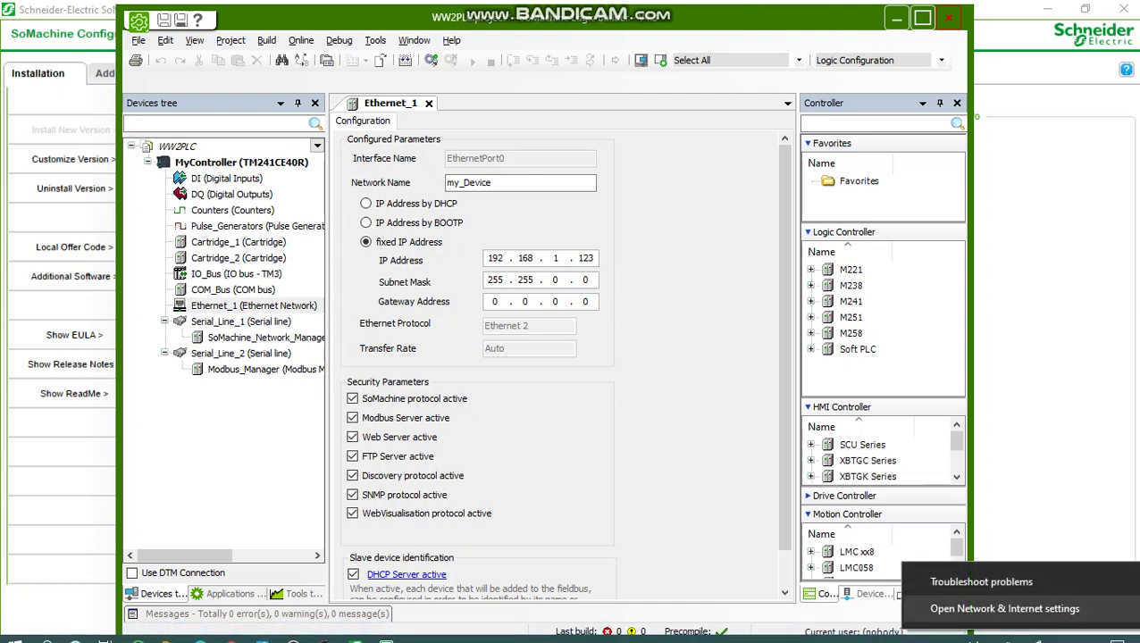
key(Escape)
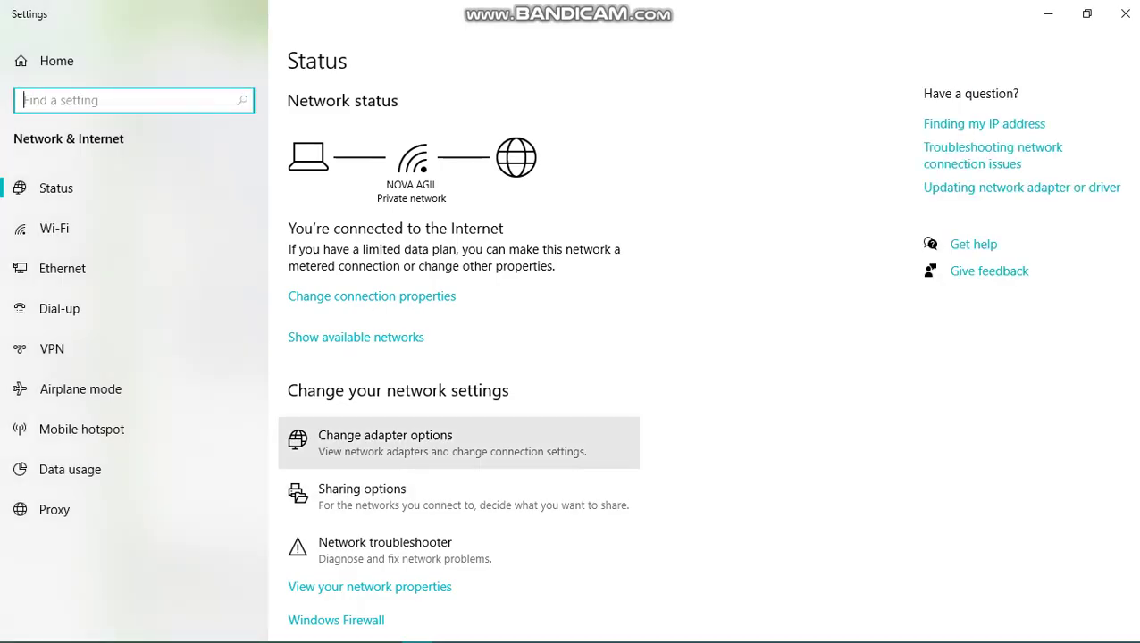
click(387, 443)
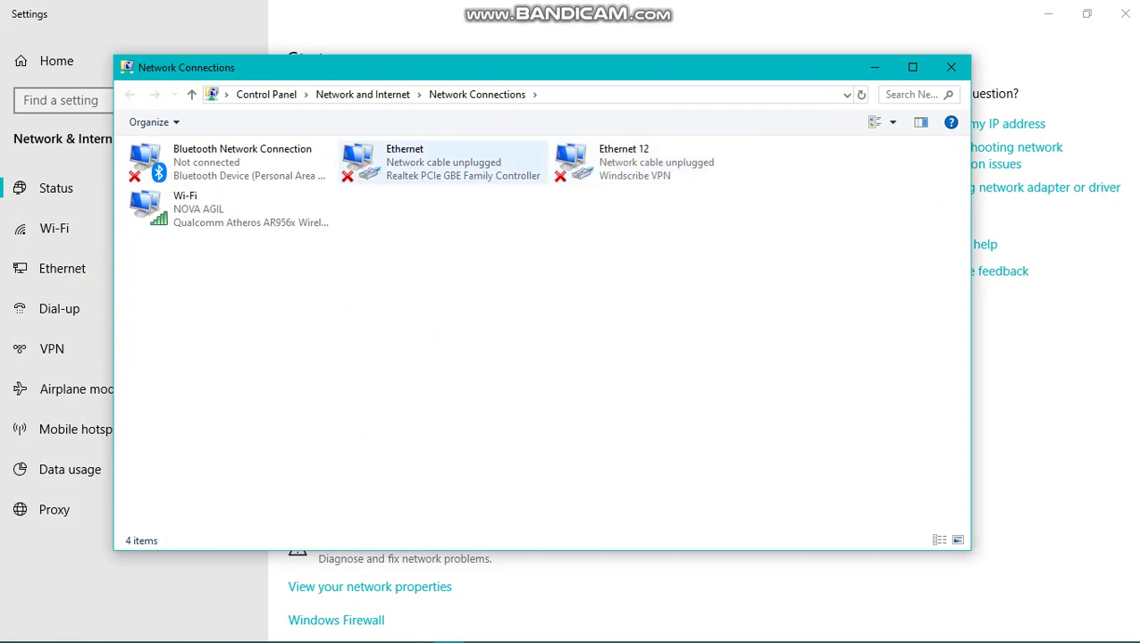
click(442, 161)
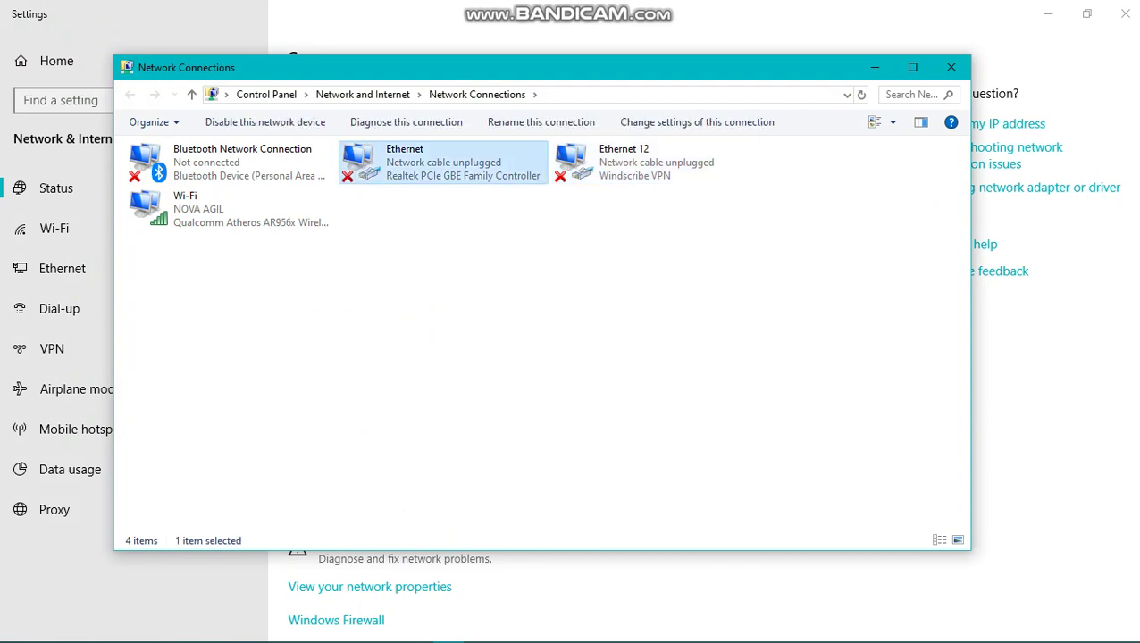
double_click(442, 161)
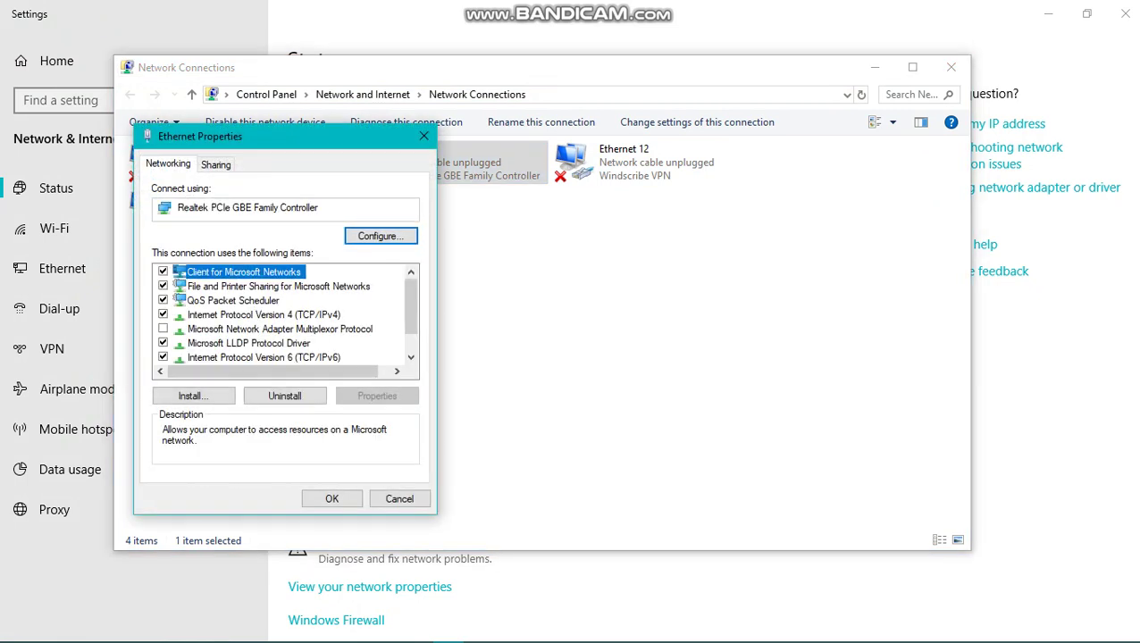
double_click(264, 315)
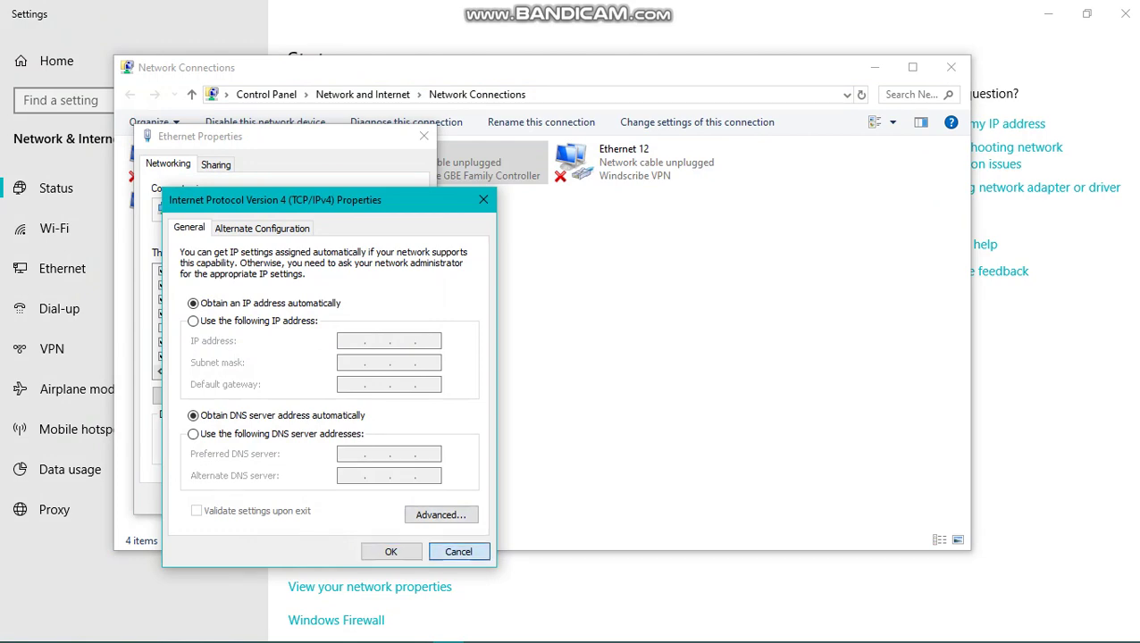
click(458, 551)
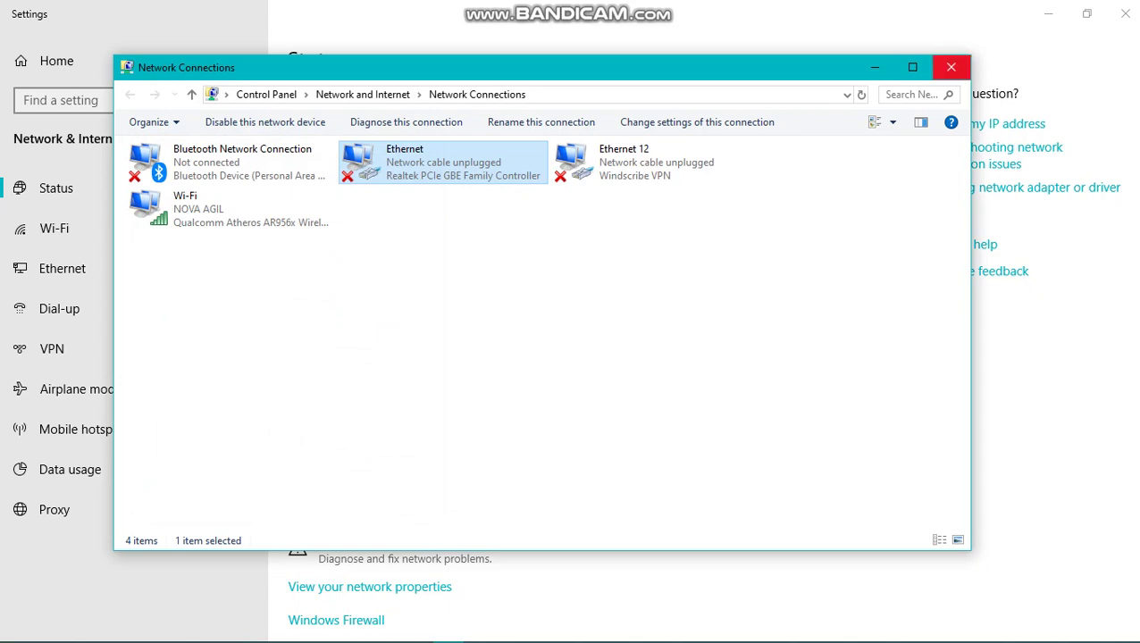
click(951, 67)
click(1048, 14)
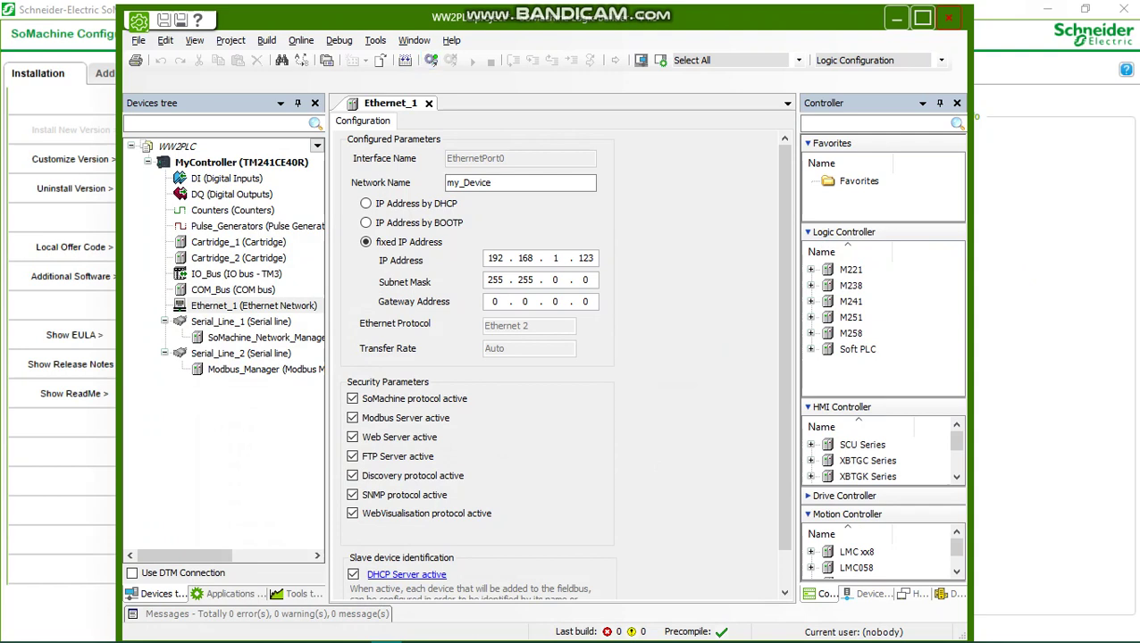
click(555, 279)
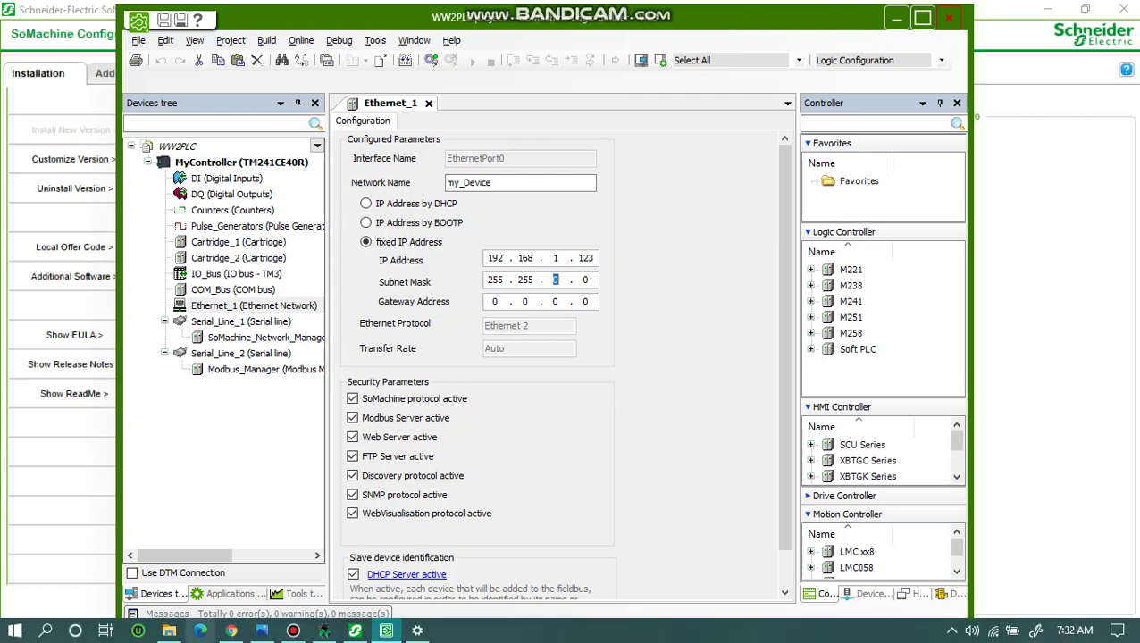
Switch to InduSoft Web Studio and open the activeobject screen of the SCADA project
mouse_move(355, 630)
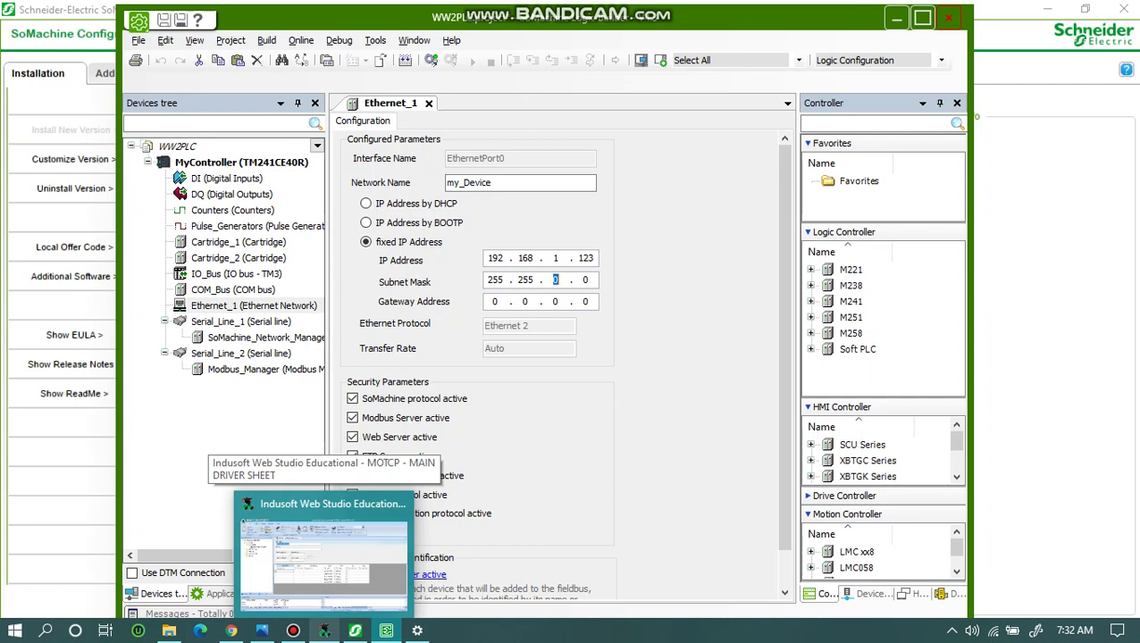
click(324, 559)
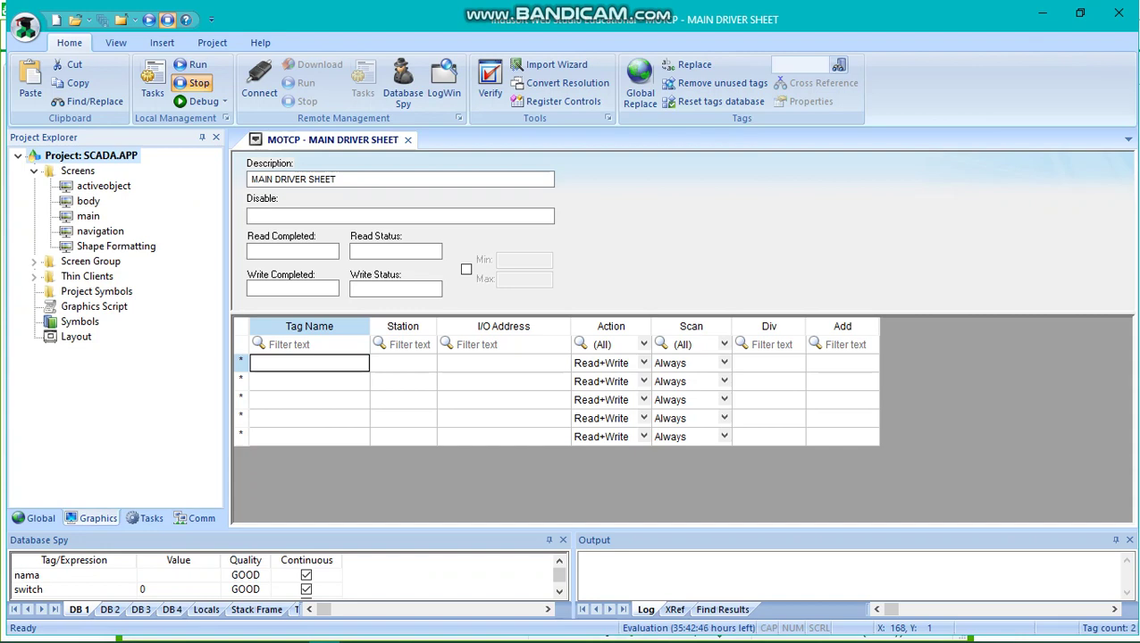
click(104, 186)
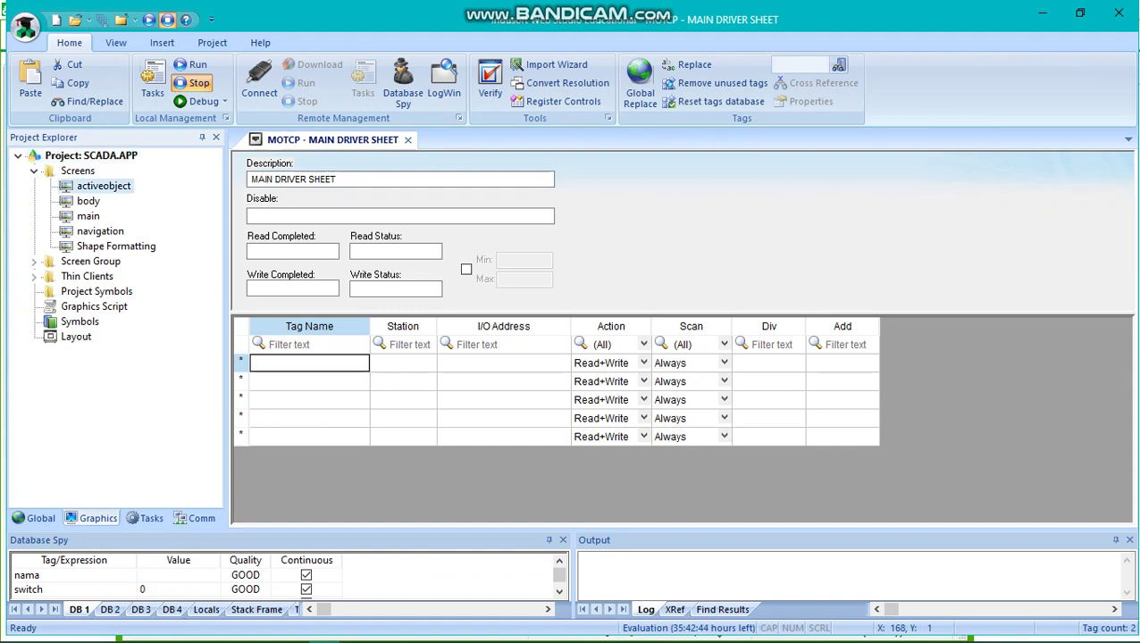
double_click(104, 185)
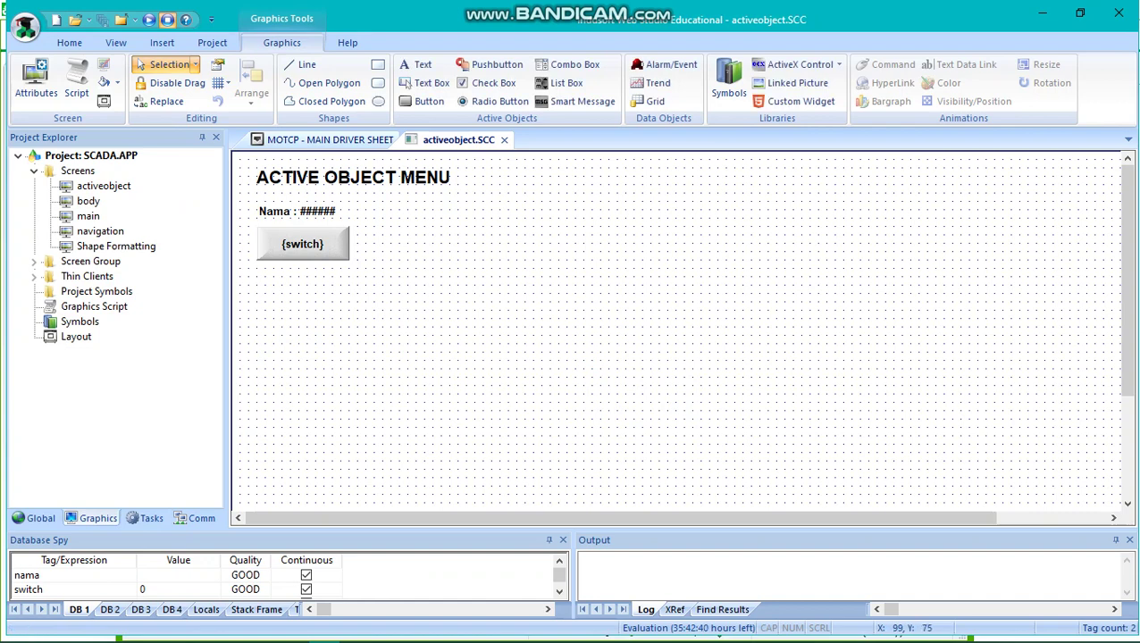
Select the Nama text on the activeobject screen, and switch to the MOTCP main driver sheet
click(321, 213)
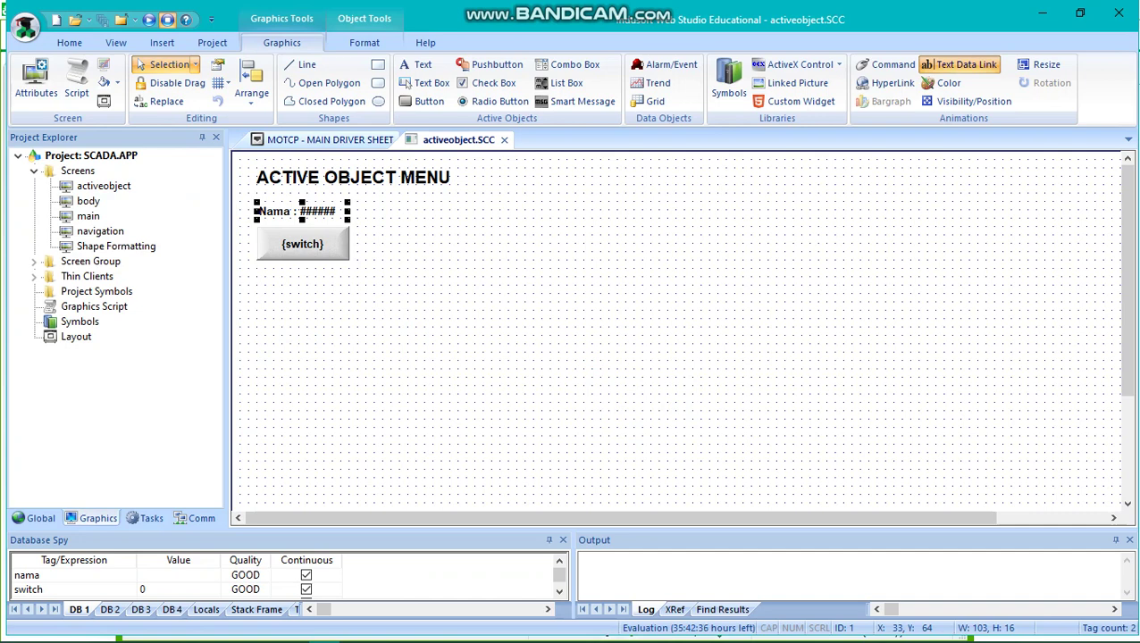
key(ctrl+Tab)
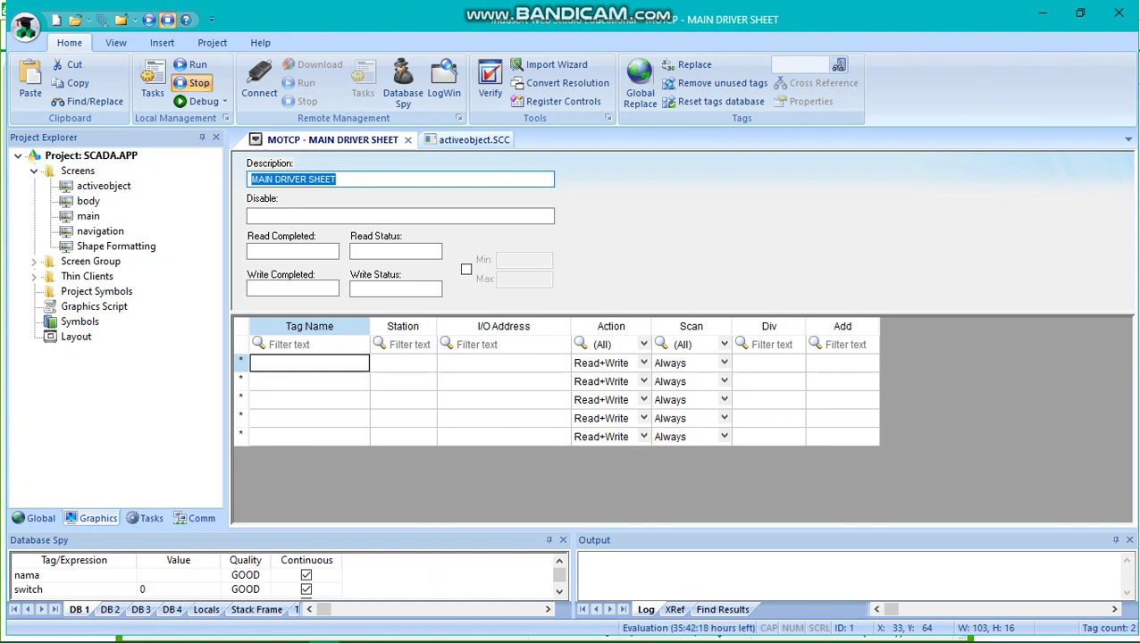
Enter the placeholder alamatip:503:id as the station in the driver sheet's first row, and clear the cell again
click(403, 363)
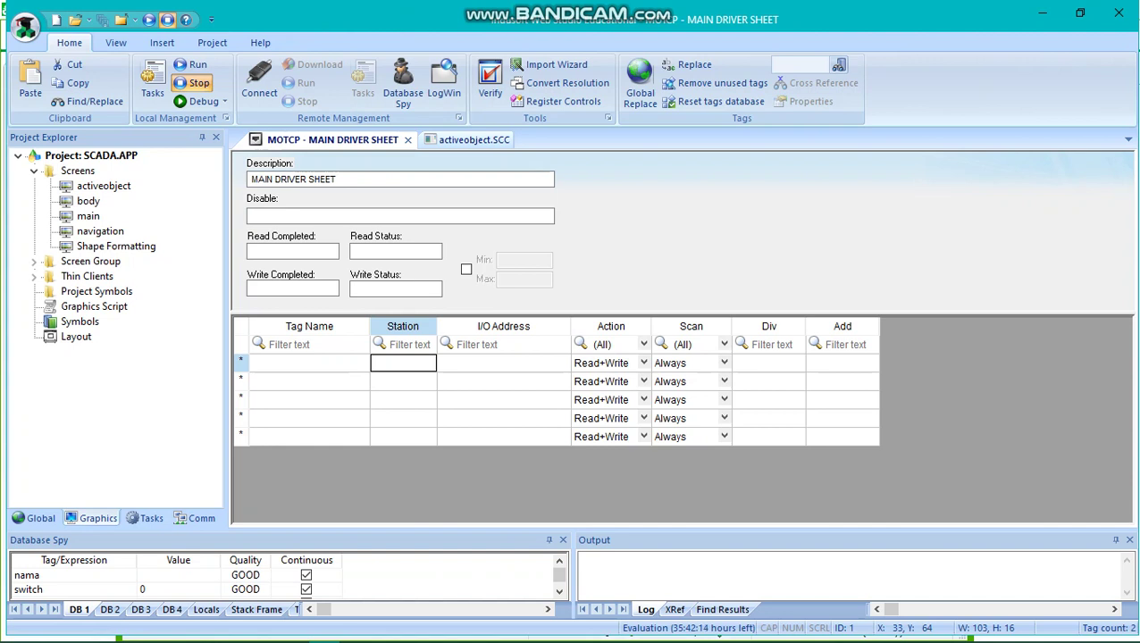
text(ala)
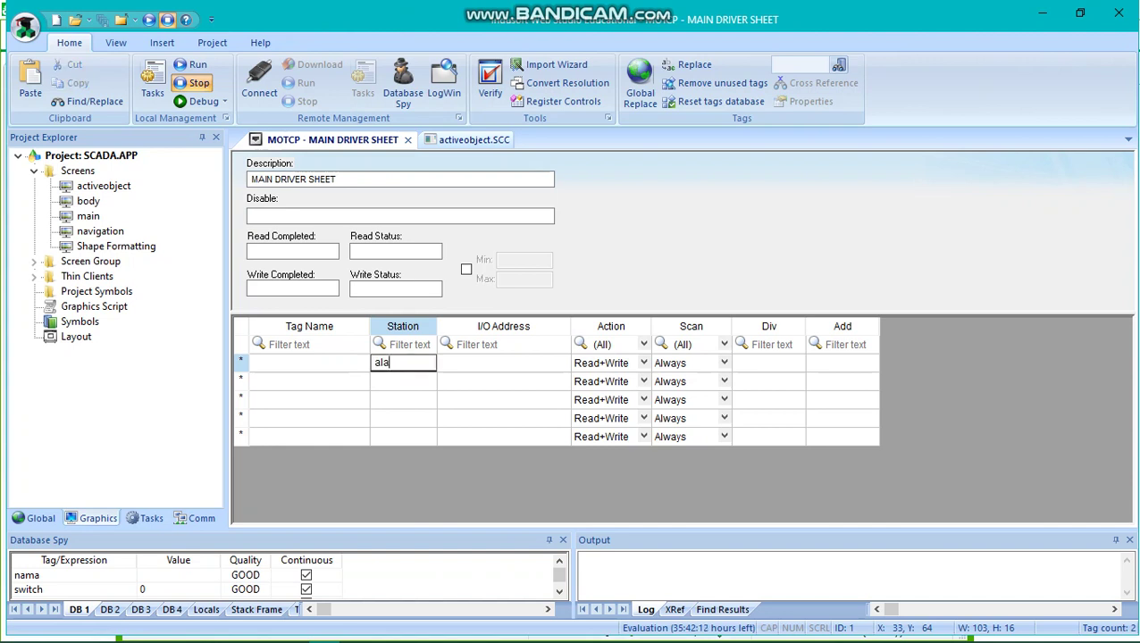
text(matip:)
text(503:)
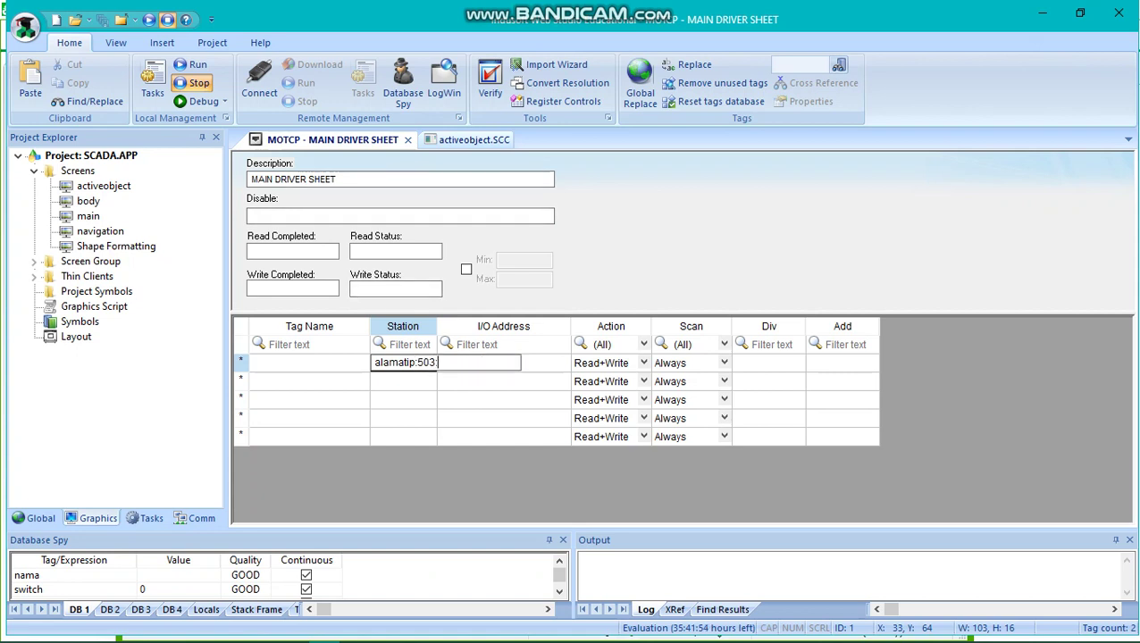
text(id)
key(BackSpace)
key(BackSpace)
key(BackSpace)
key(BackSpace)
key(BackSpace)
key(BackSpace)
key(BackSpace)
key(BackSpace)
key(BackSpace)
key(BackSpace)
key(BackSpace)
key(BackSpace)
key(BackSpace)
key(BackSpace)
key(BackSpace)
Show the project's communication items, open the add/remove dialog of the Drivers folder, and look through the available drivers
click(196, 518)
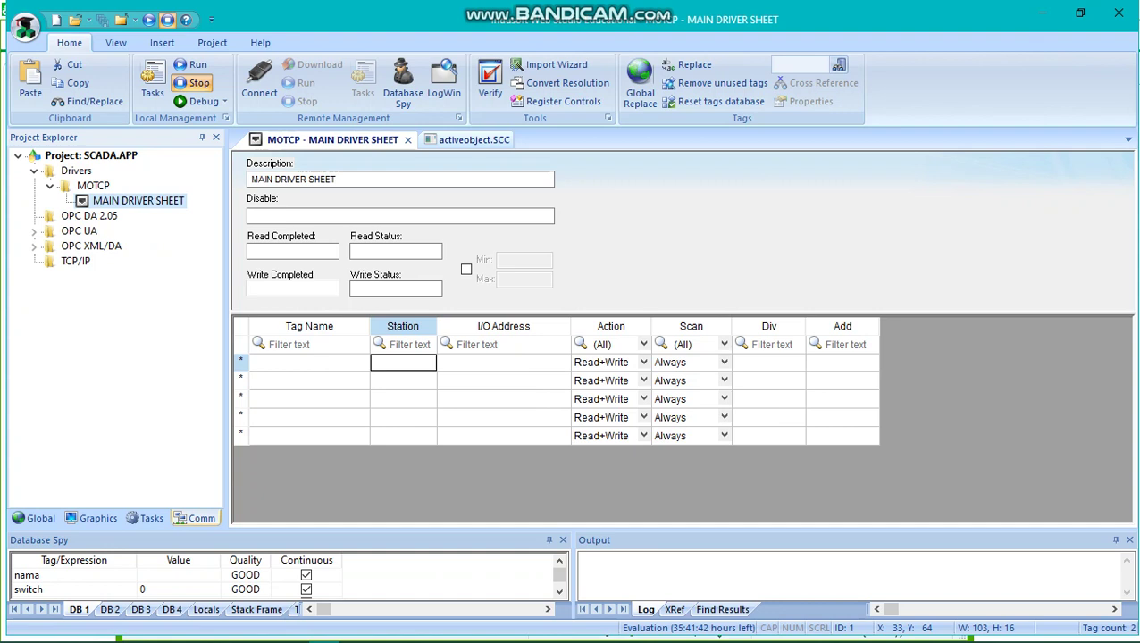
right_click(204, 518)
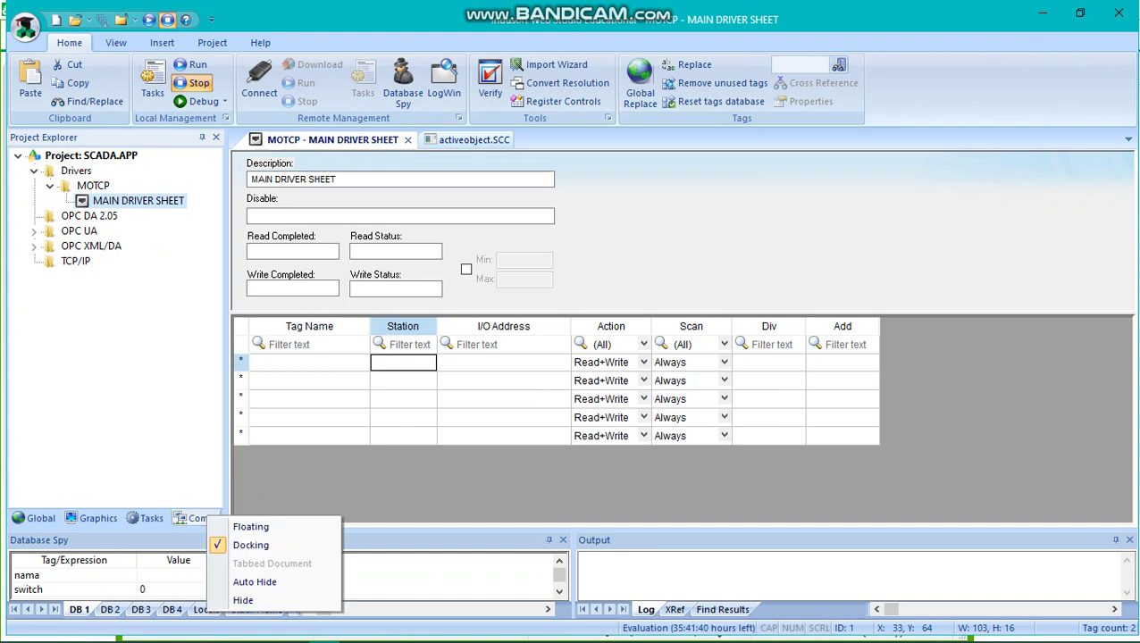
key(Escape)
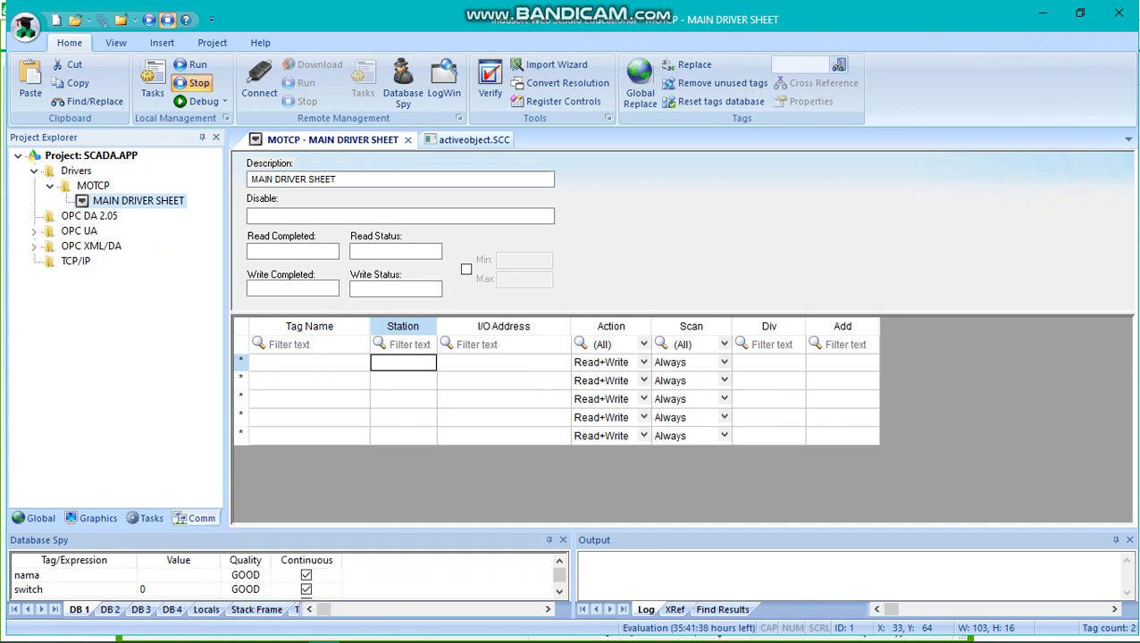
click(76, 170)
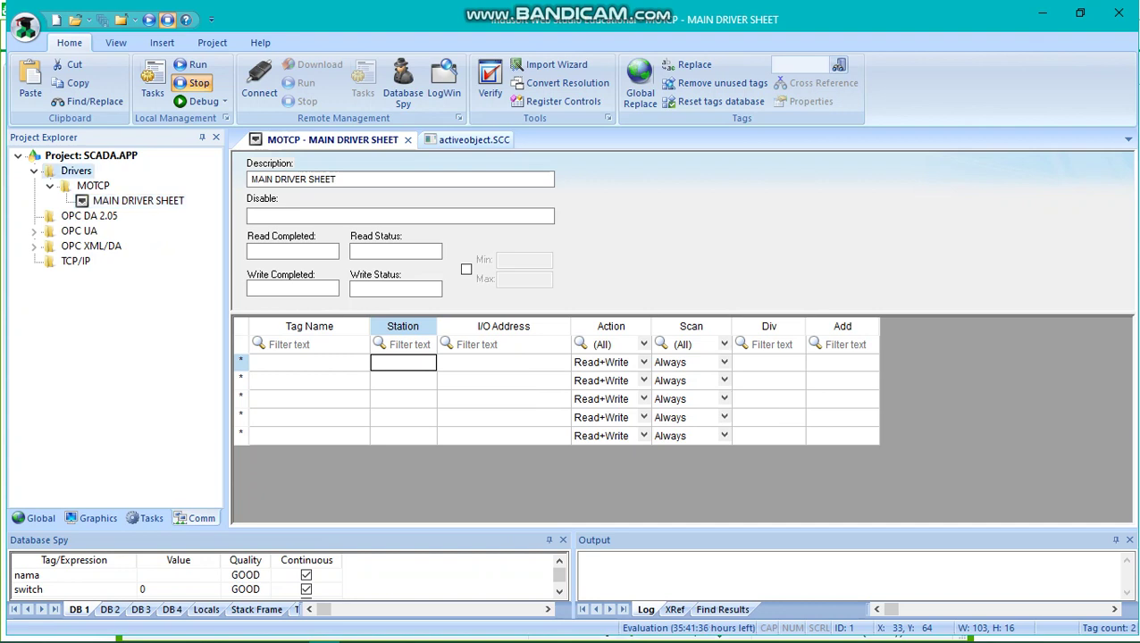
right_click(66, 171)
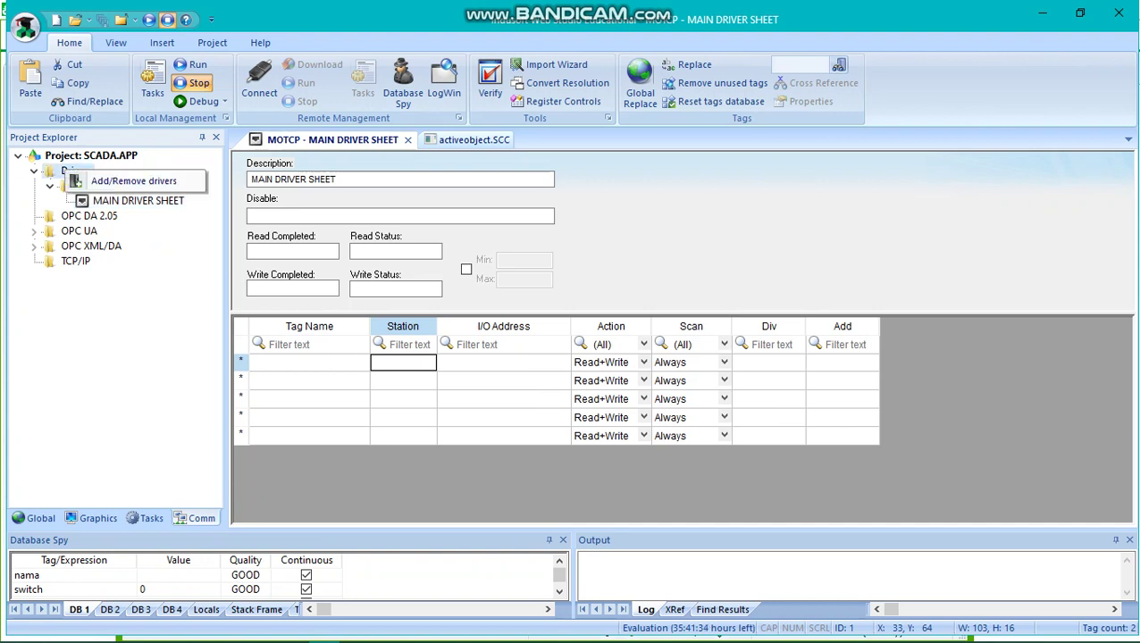
key(Escape)
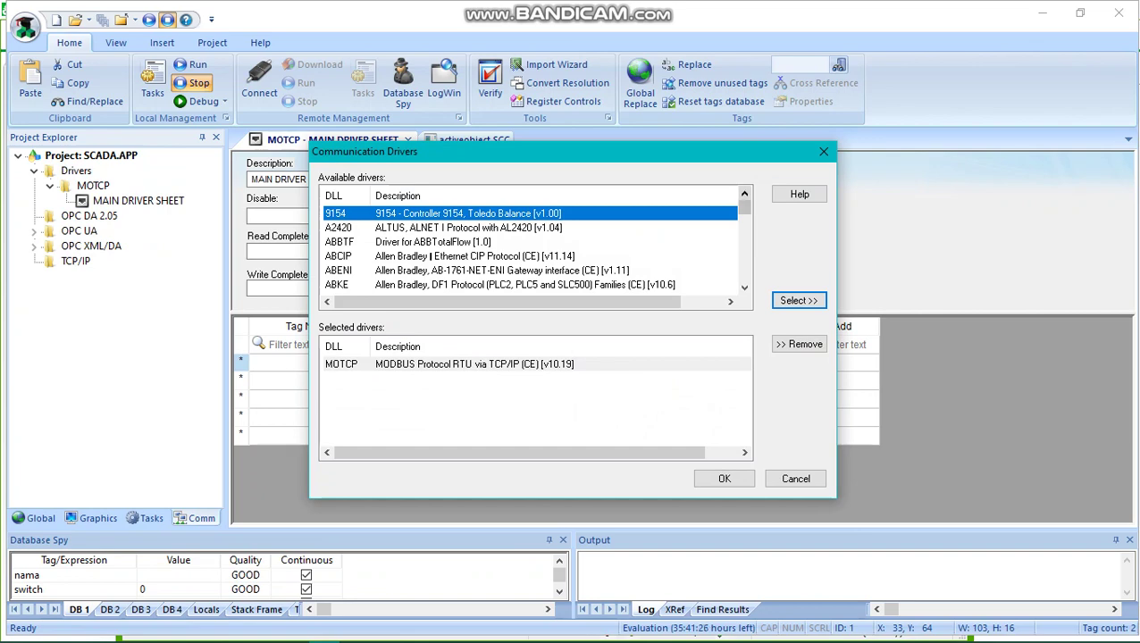
mouse_move(745, 206)
mouse_down()
mouse_move(744, 272)
mouse_move(744, 215)
mouse_up()
key(Home)
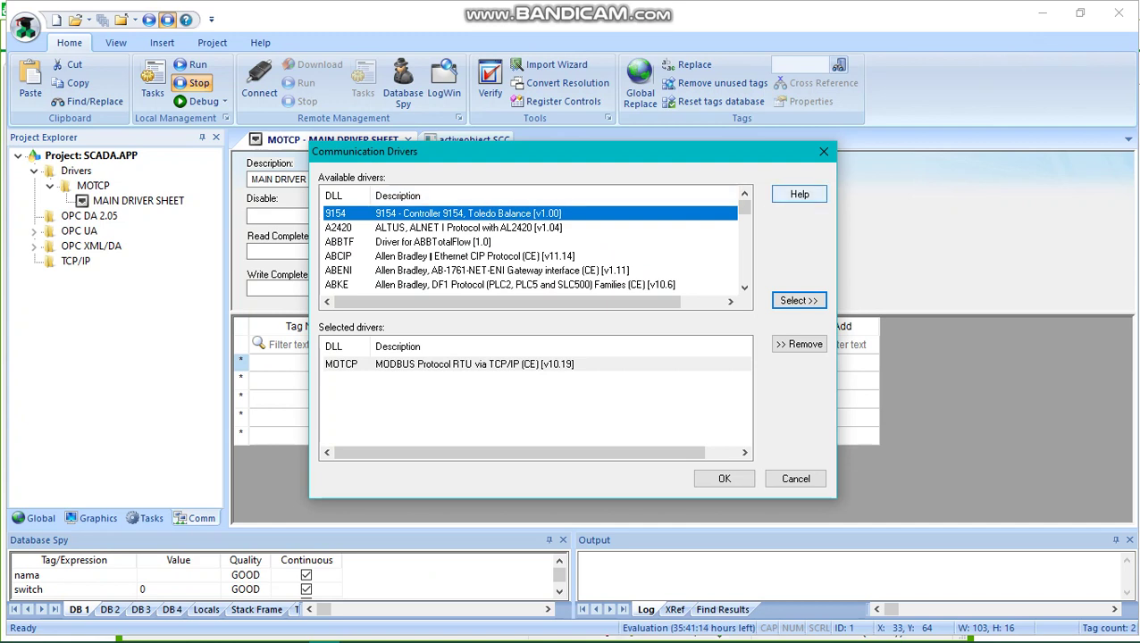
Open the help document of the 9154 driver, examine its characteristics and conformance sections, and leave the document and the driver selection
click(800, 194)
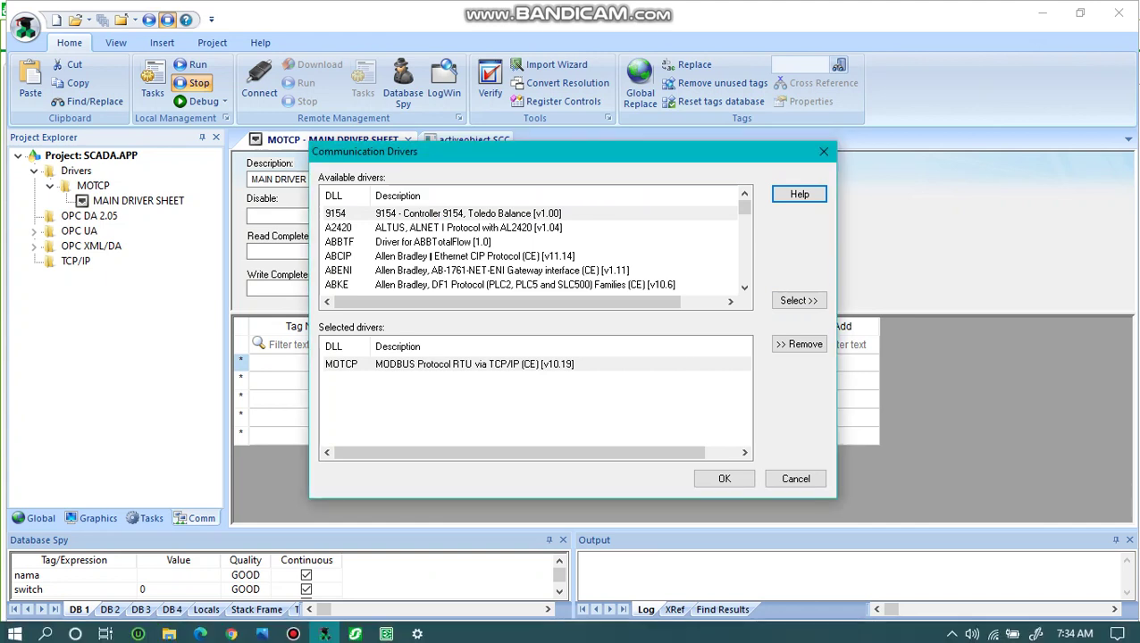
mouse_move(417, 631)
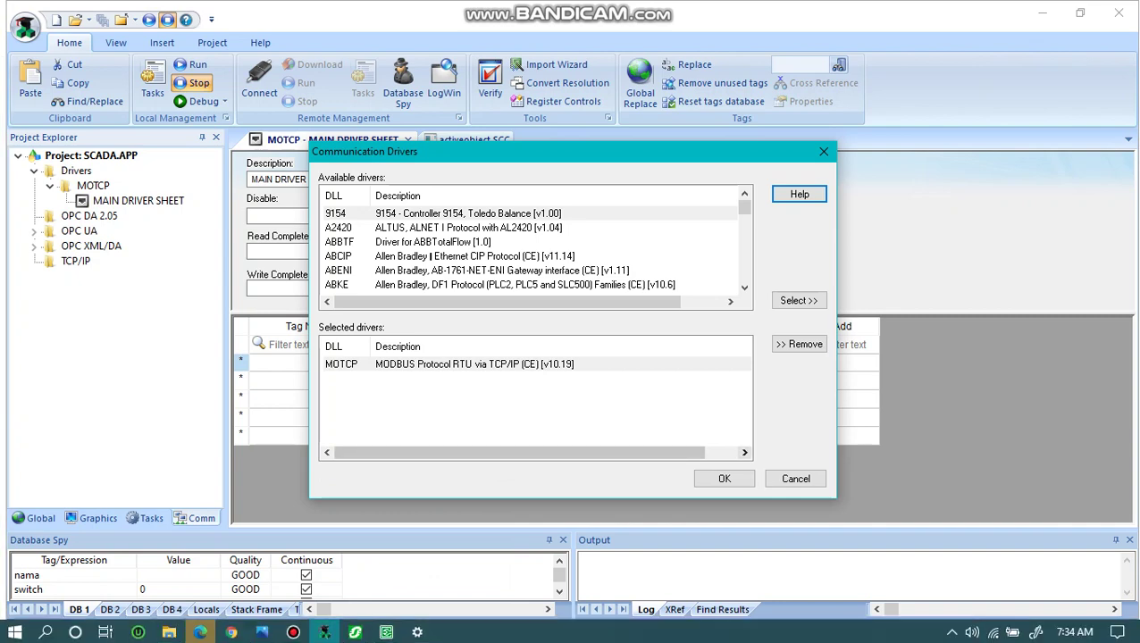
click(200, 631)
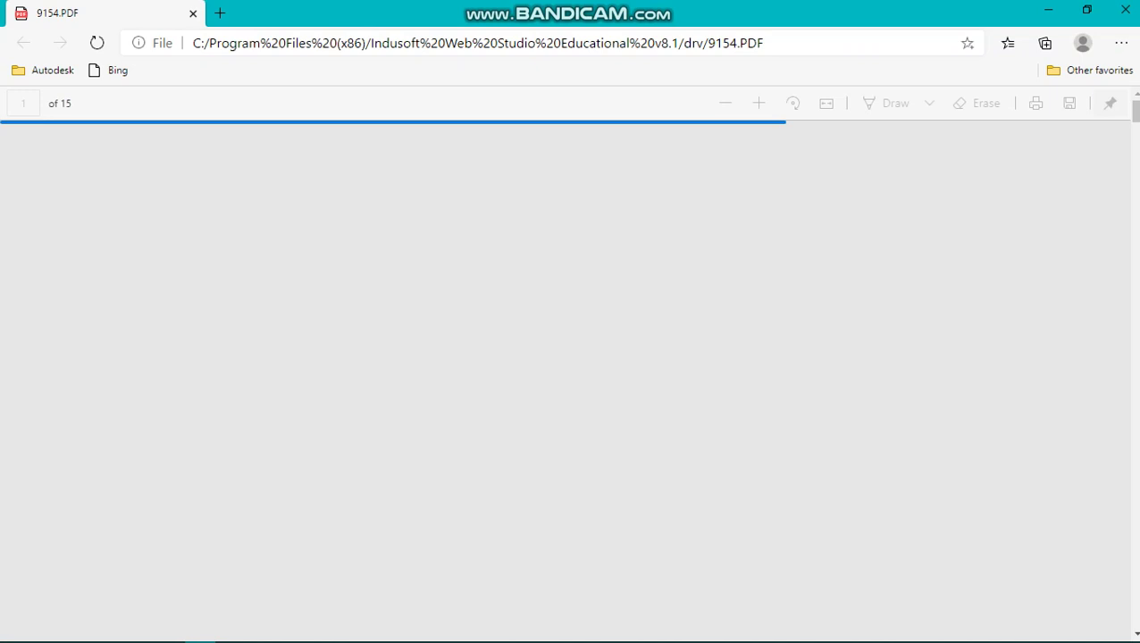
scroll(565, 375, down, 5)
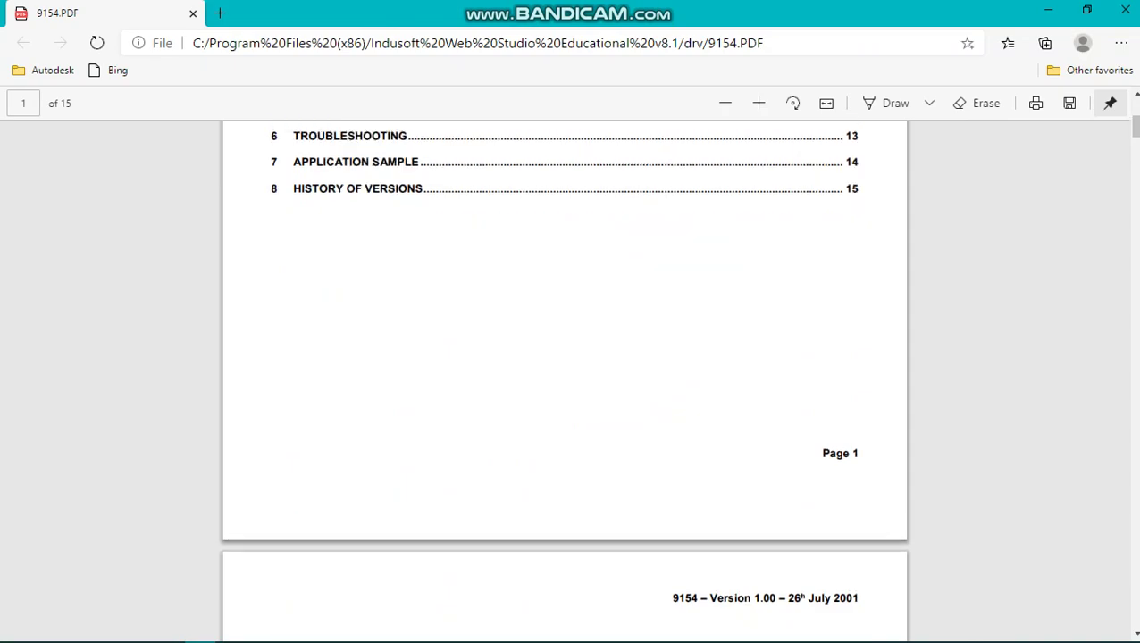
scroll(565, 375, up, 5)
scroll(564, 376, down, 15)
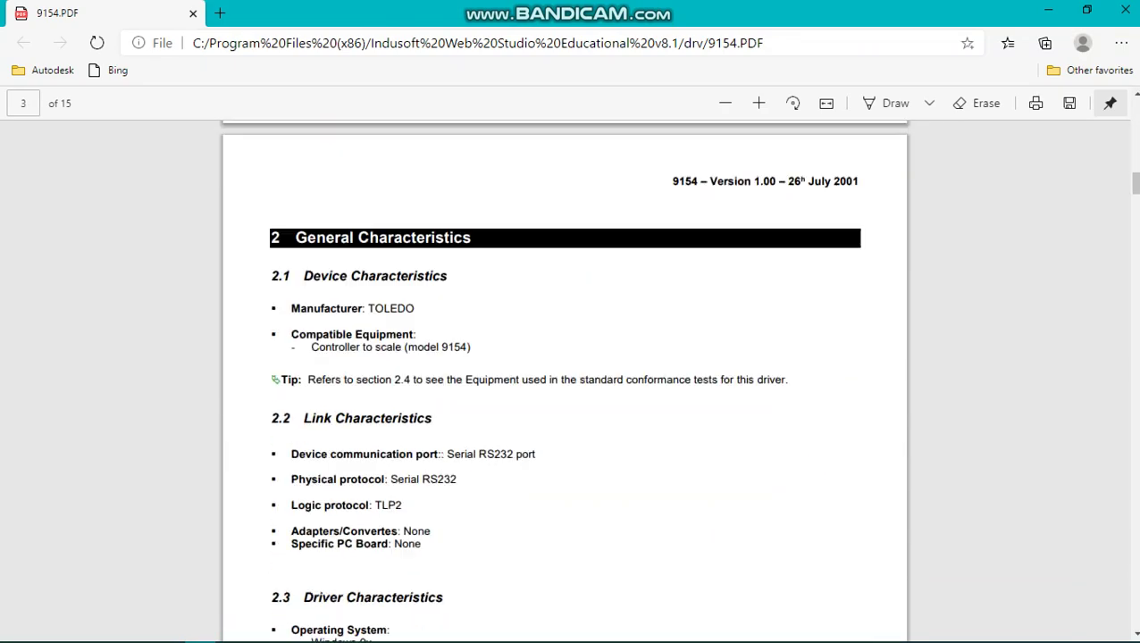
scroll(565, 375, down, 10)
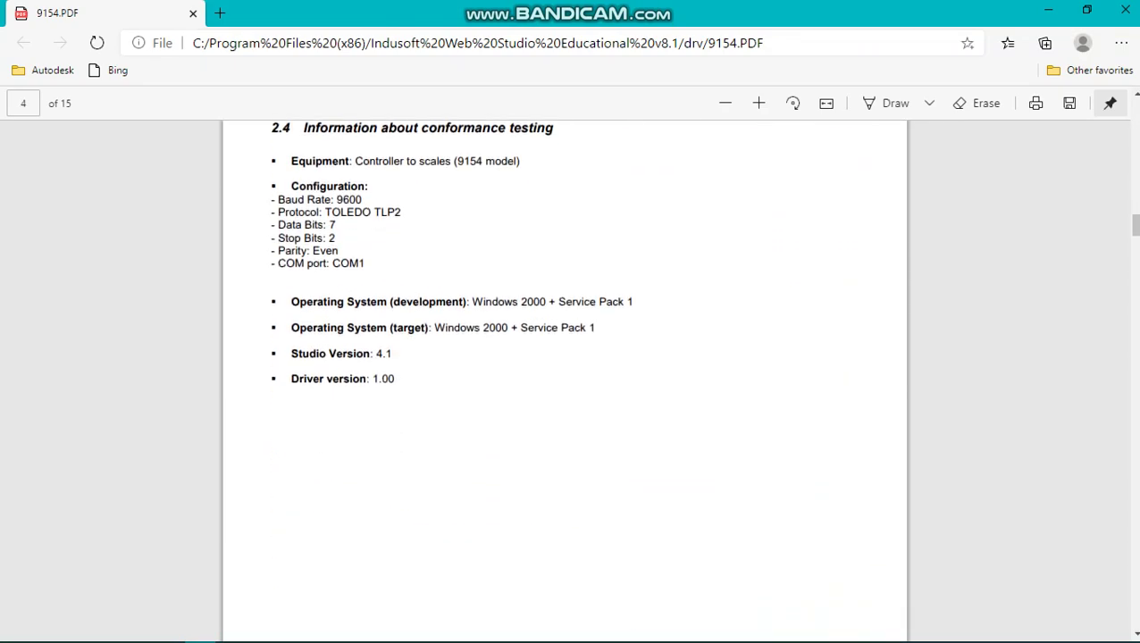
click(1125, 10)
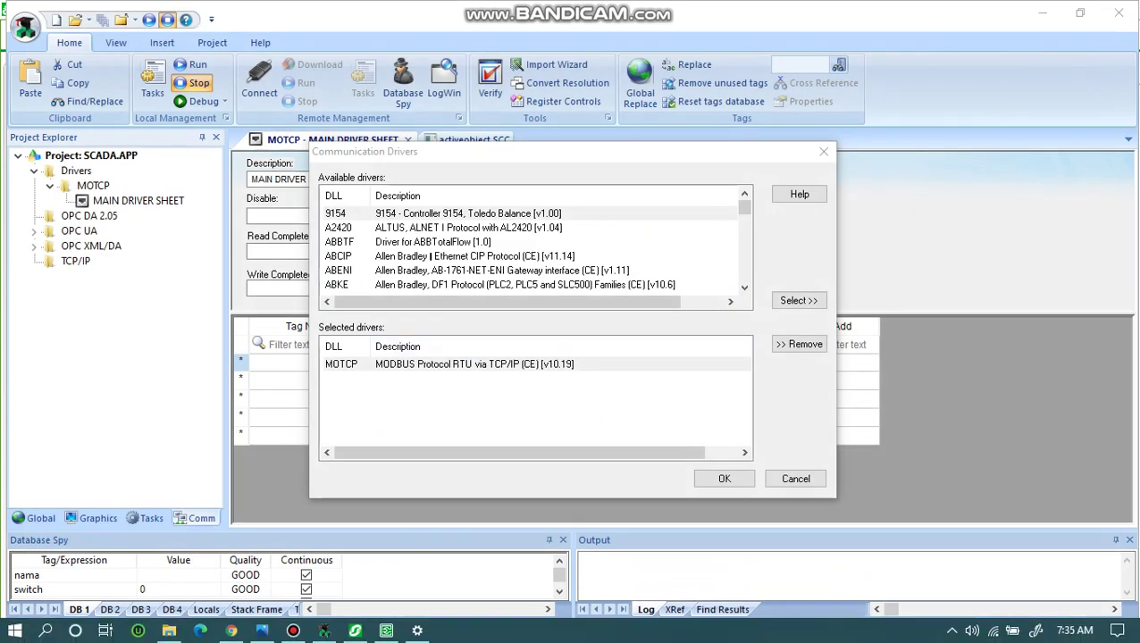
click(796, 479)
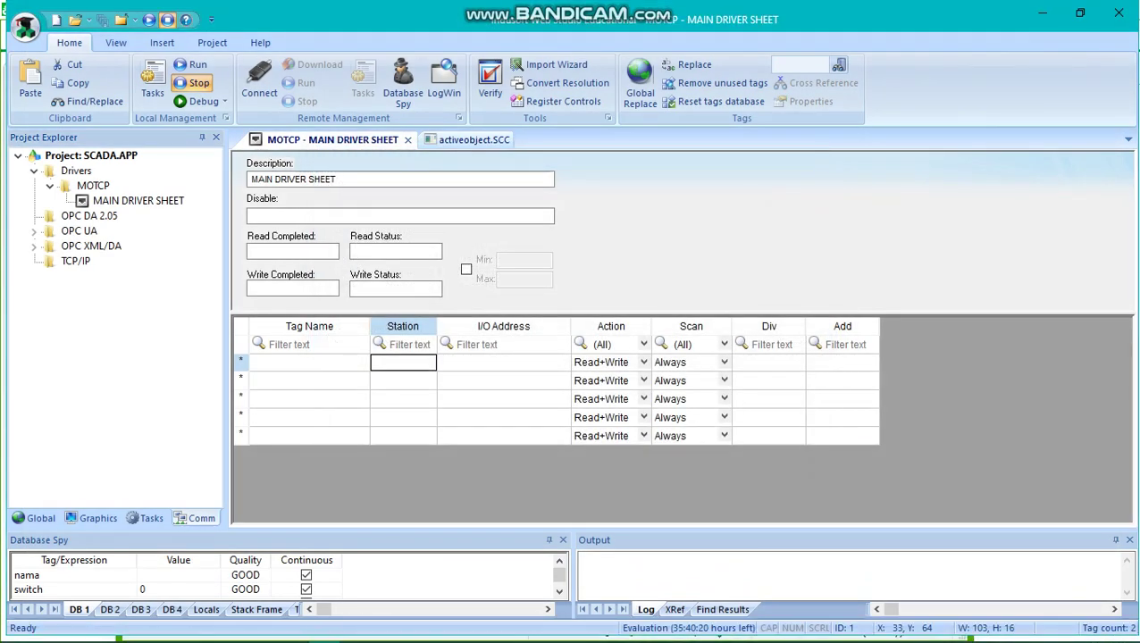